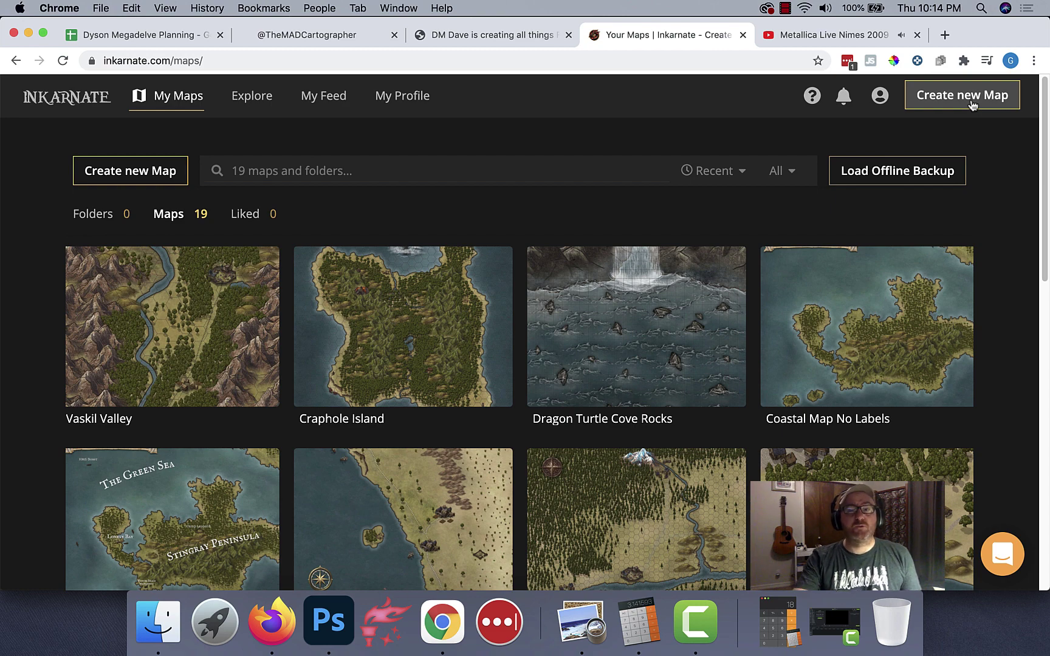
Start a new map in the Fantasy Regional HD style
click(108, 176)
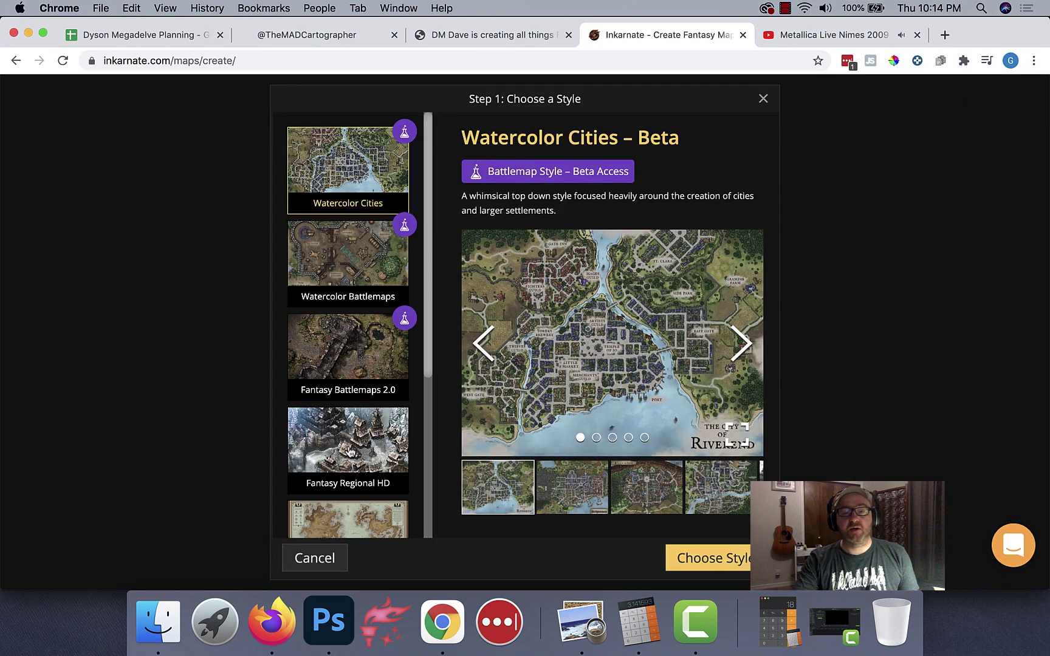
click(352, 453)
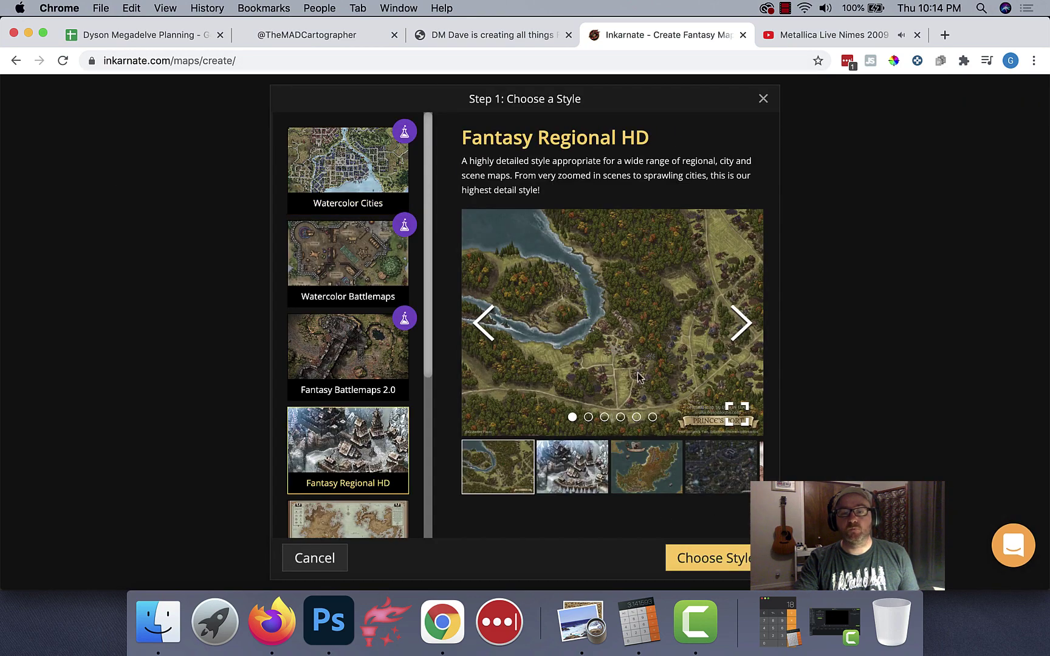
click(719, 564)
Set a custom size of 25 columns by 25 rows and create the map
click(349, 402)
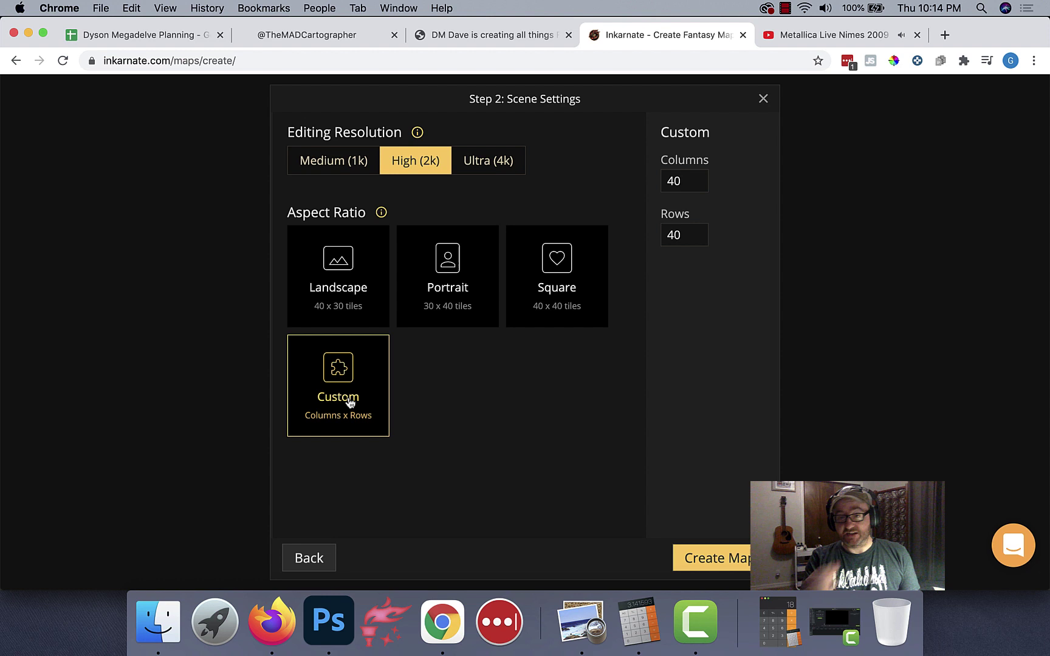
drag(682, 180, 638, 181)
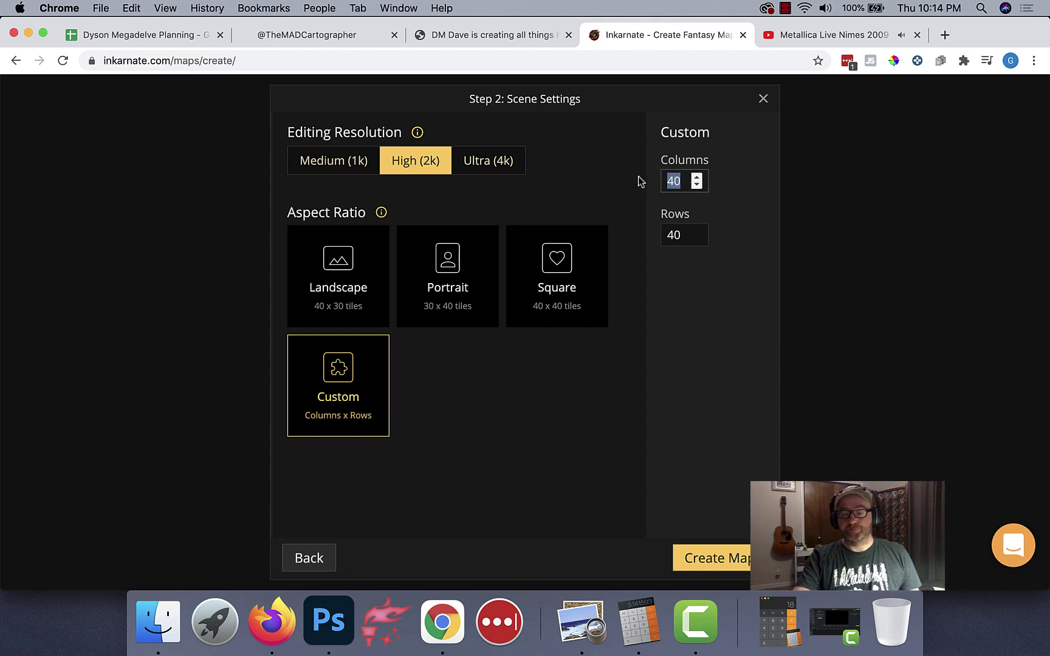
text(25)
key(Tab)
text(25)
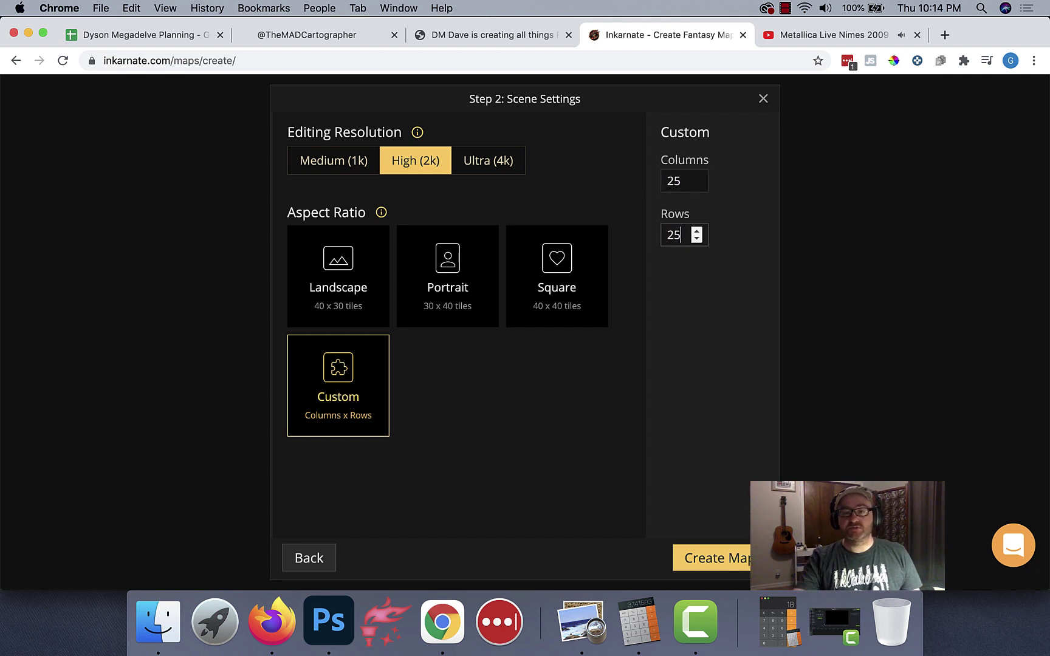
click(725, 558)
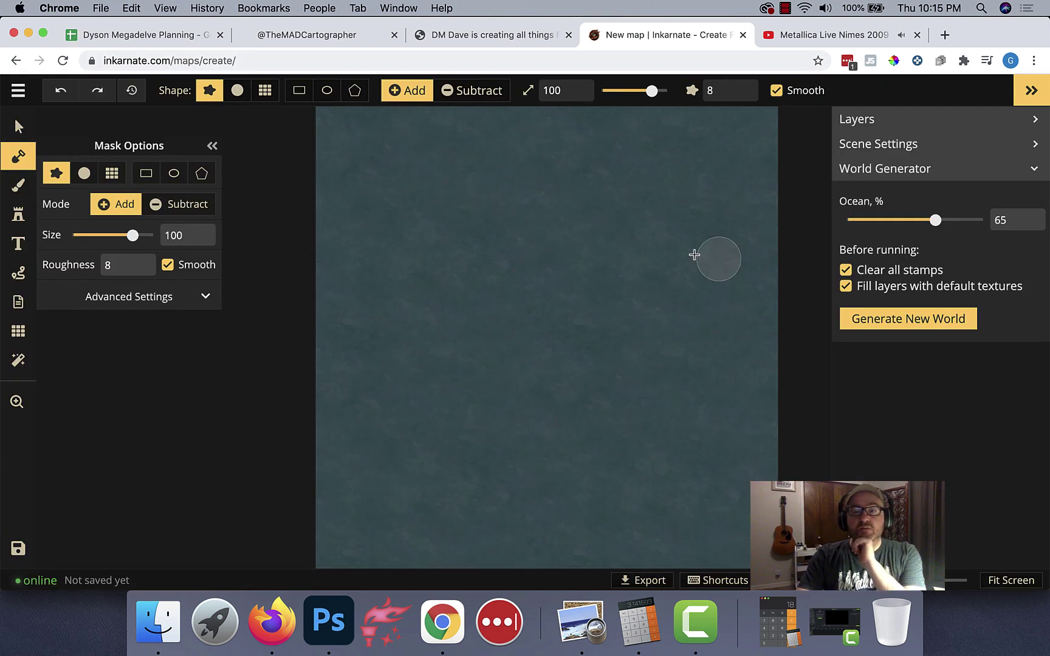
Cover the whole canvas with land using a full-map rectangle mask
click(299, 91)
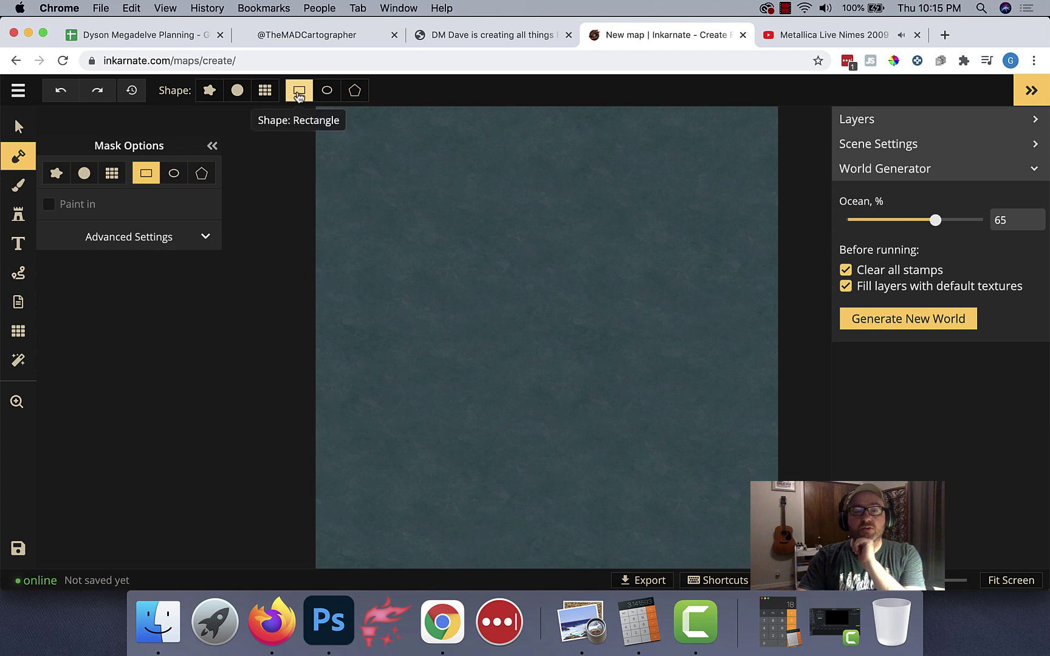
scroll(470, 244, down, 5)
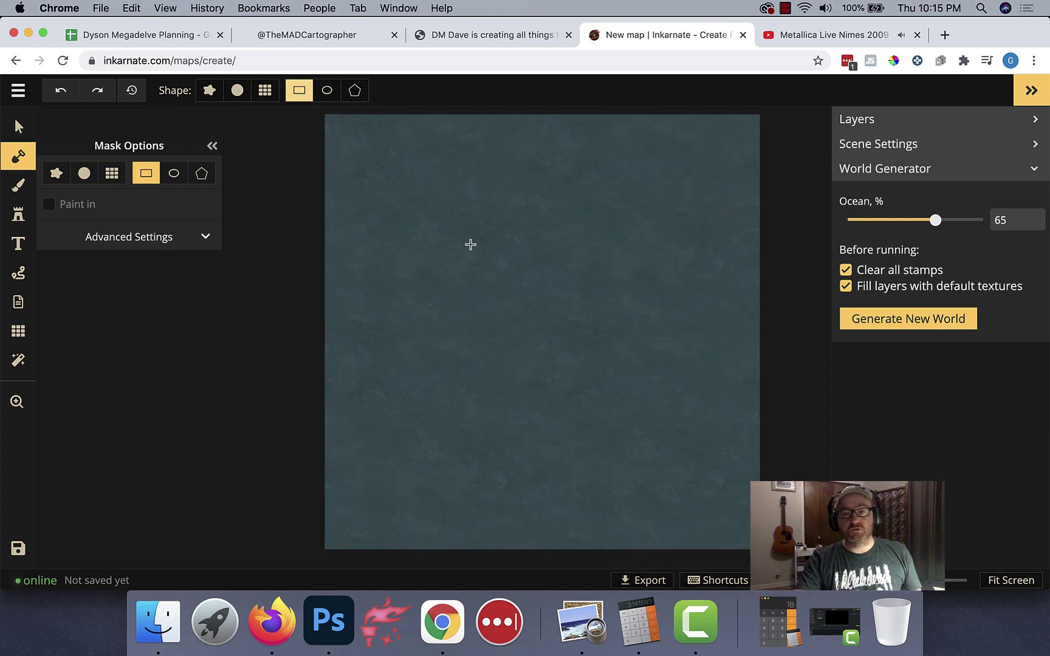
scroll(470, 245, down, 1)
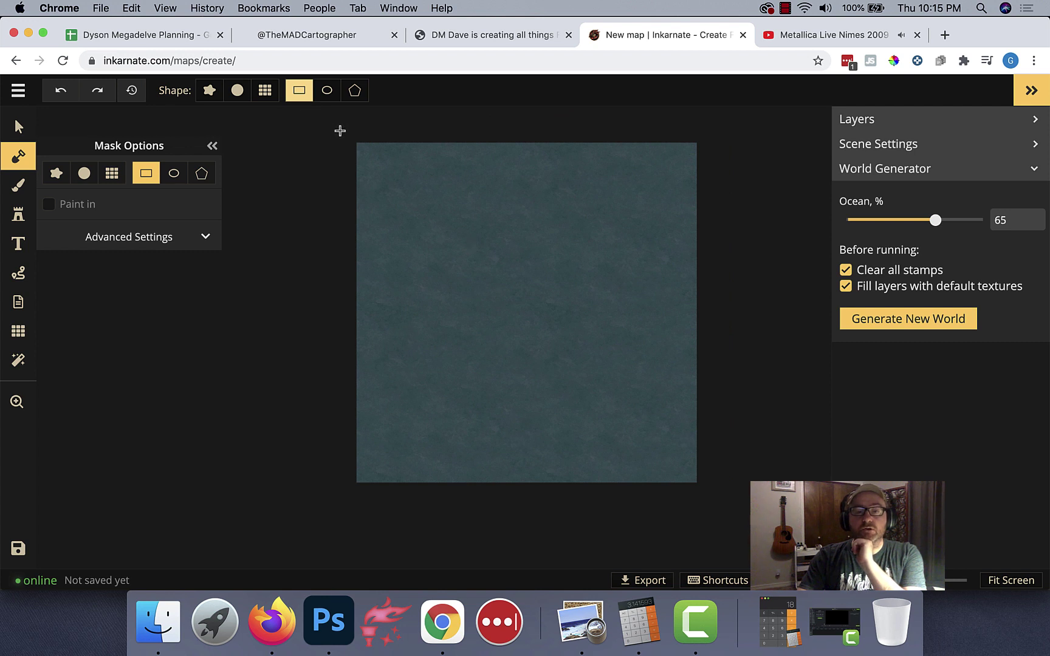
drag(340, 130, 720, 495)
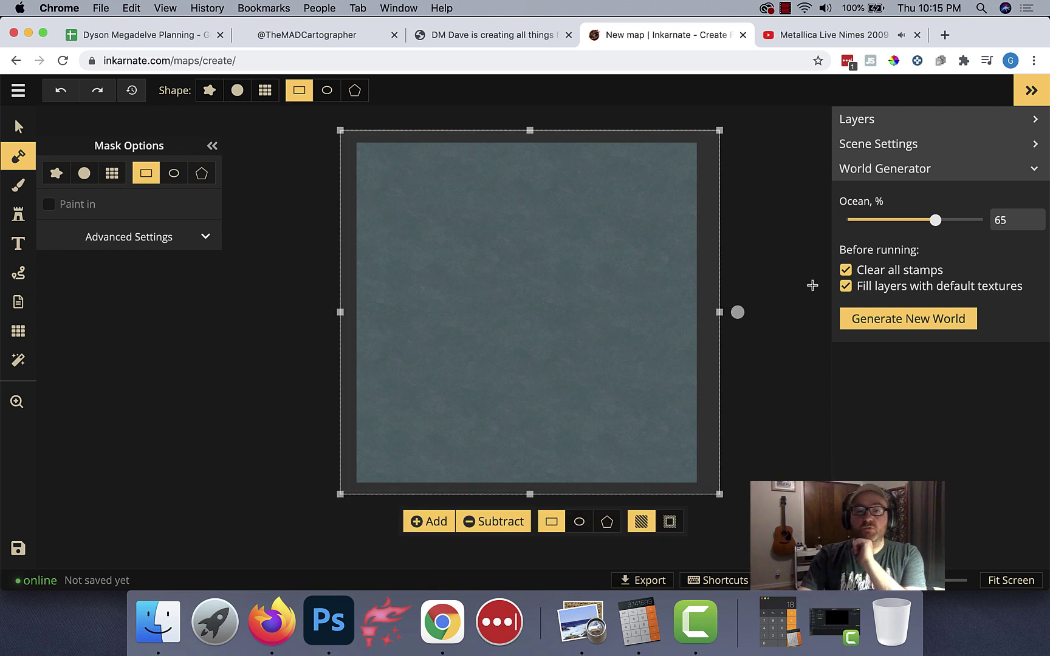
key(Return)
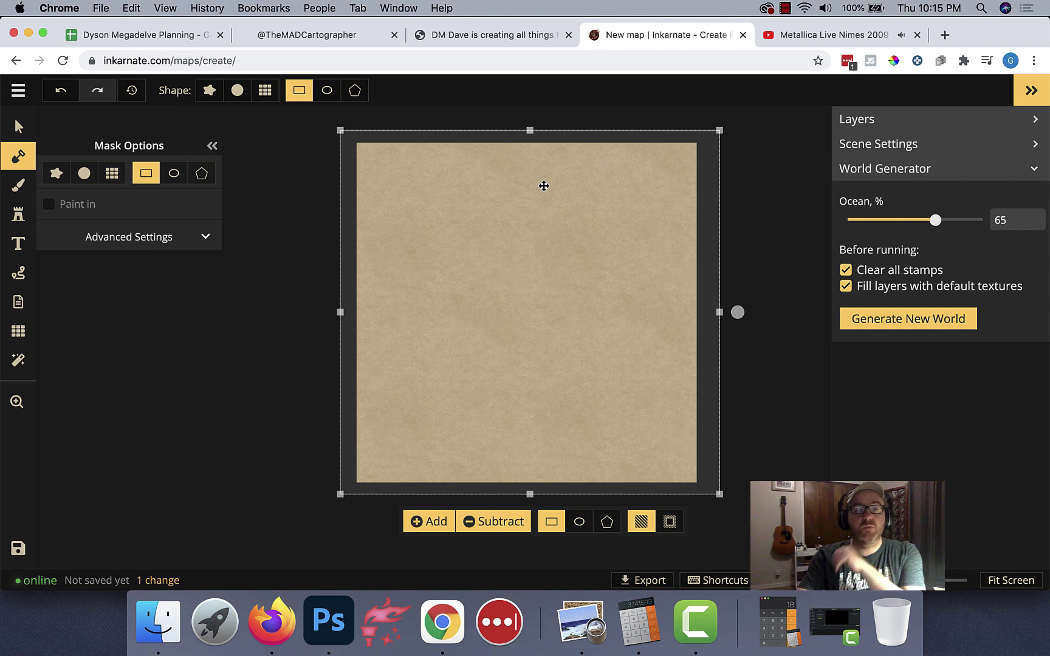
Switch the mask shape back to the rough-edged Edgy brush
click(18, 156)
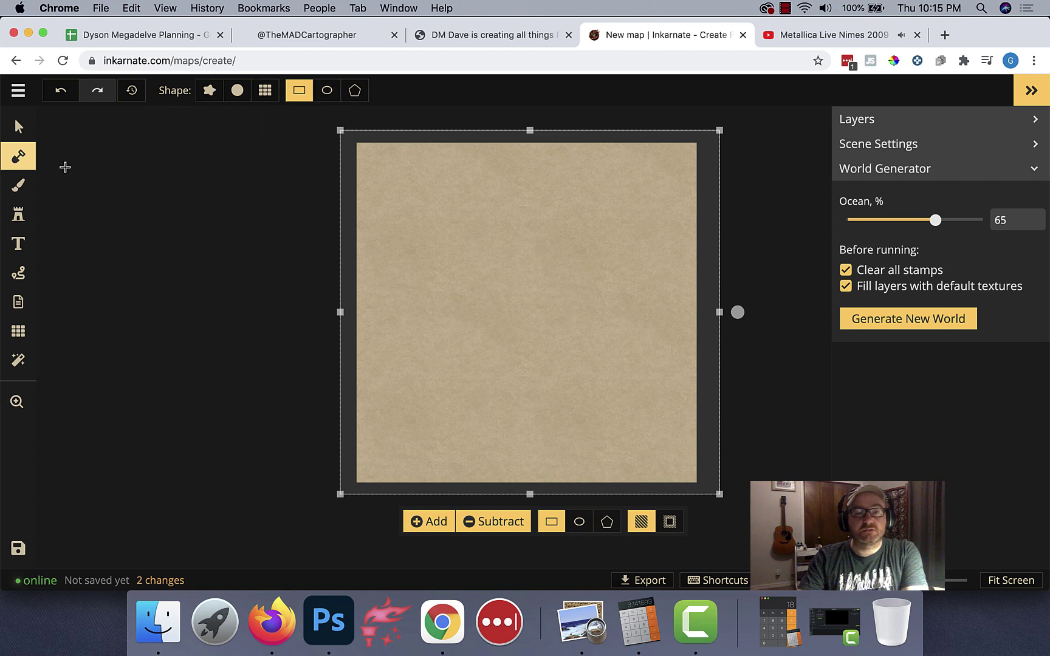
click(489, 519)
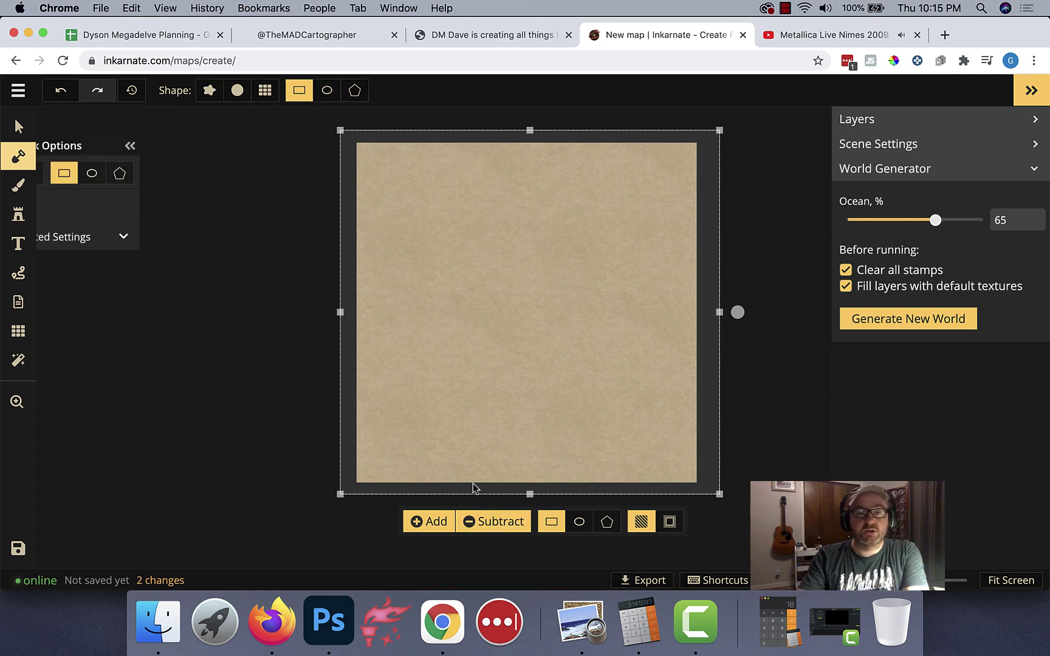
click(209, 91)
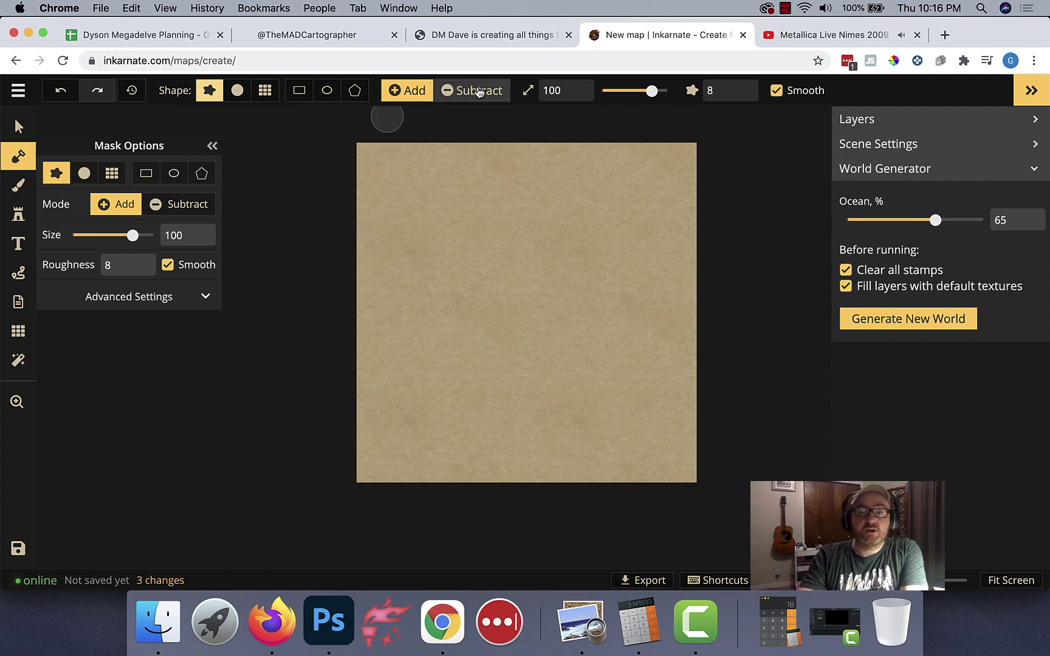
Set the mask to Subtract at size 123 and show a hexagon grid overlay
click(478, 90)
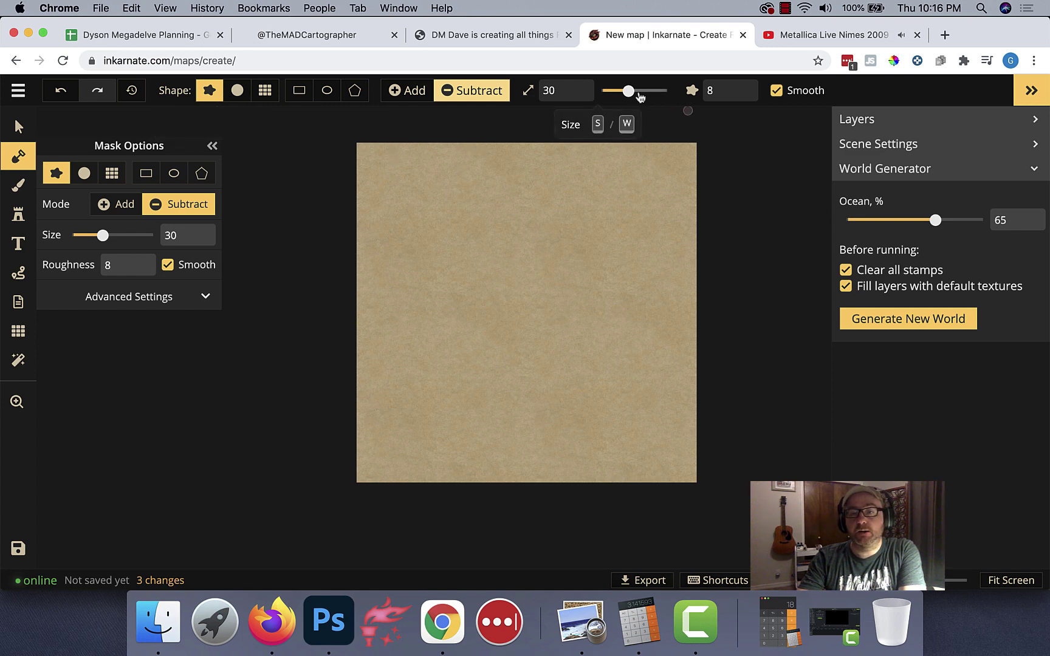
drag(632, 90, 657, 90)
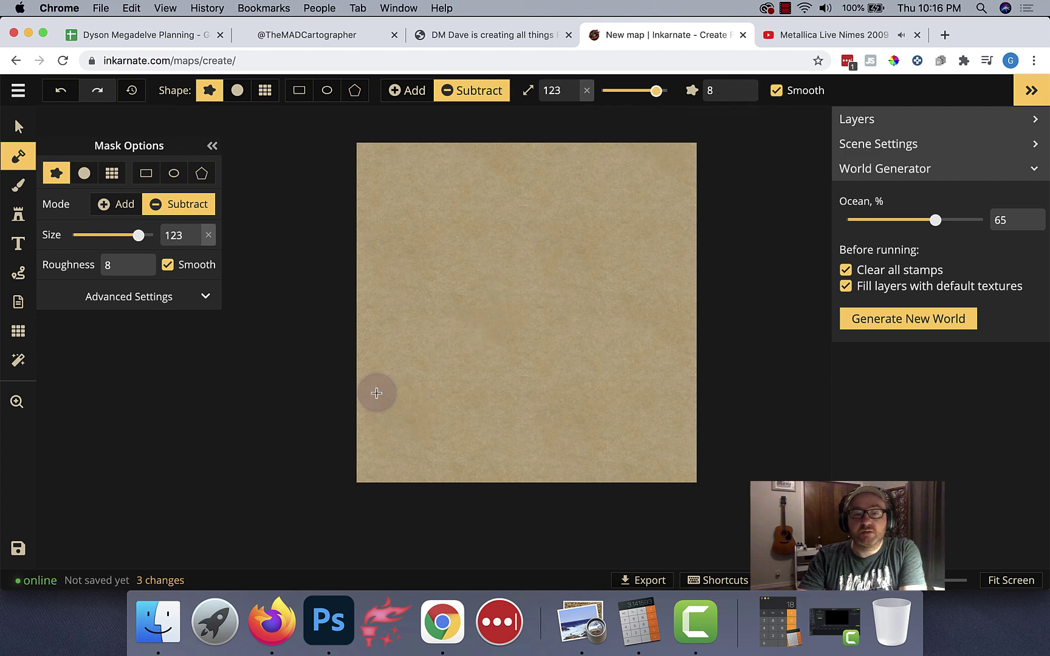
click(20, 332)
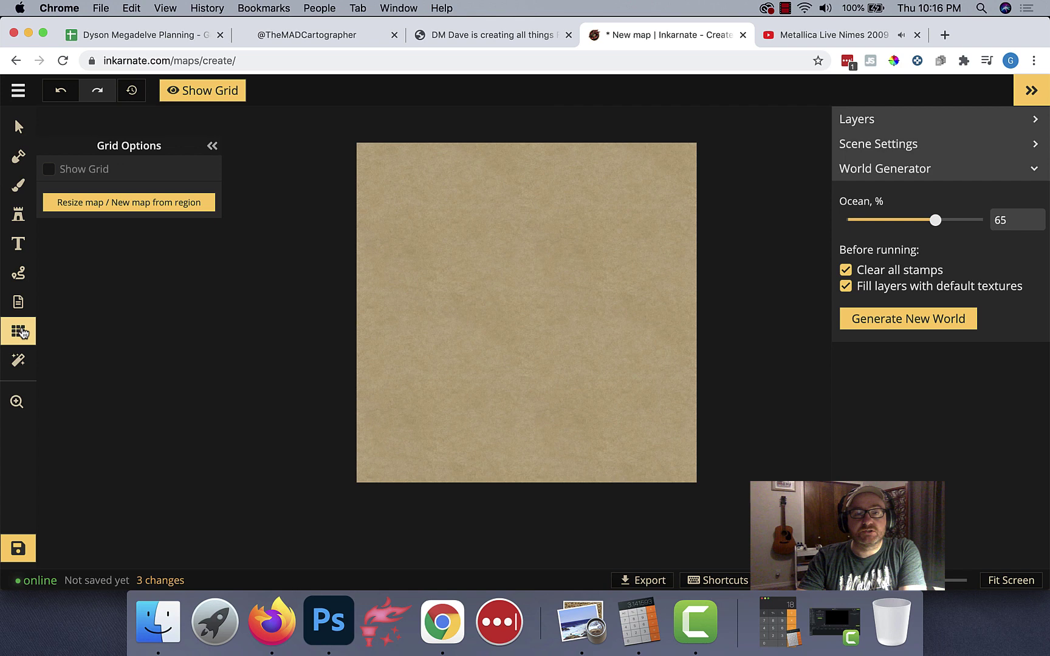
click(205, 91)
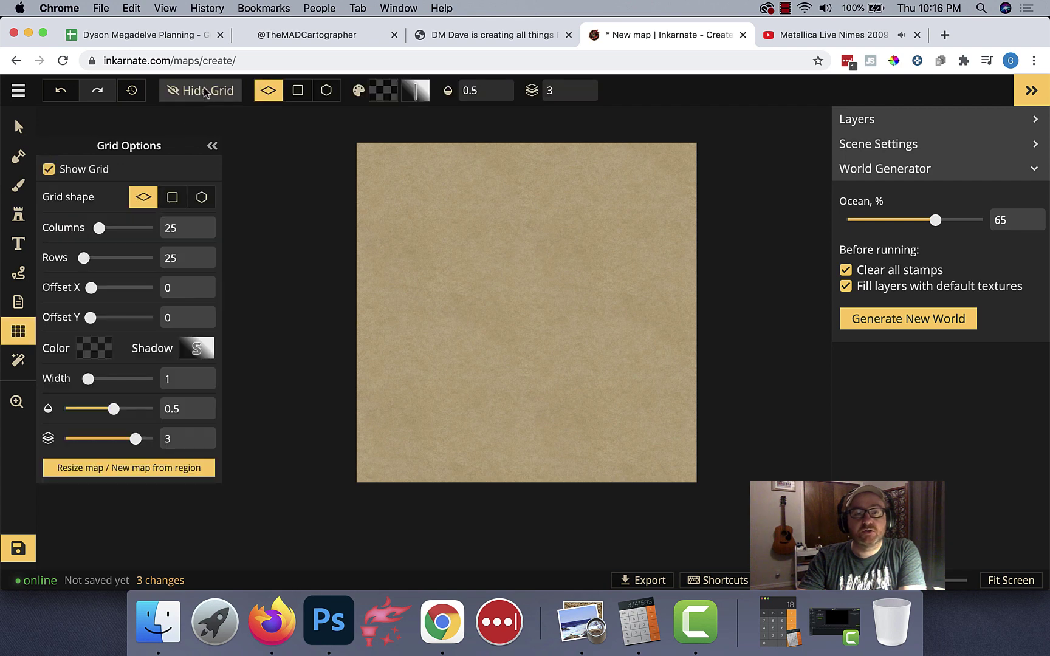
click(326, 90)
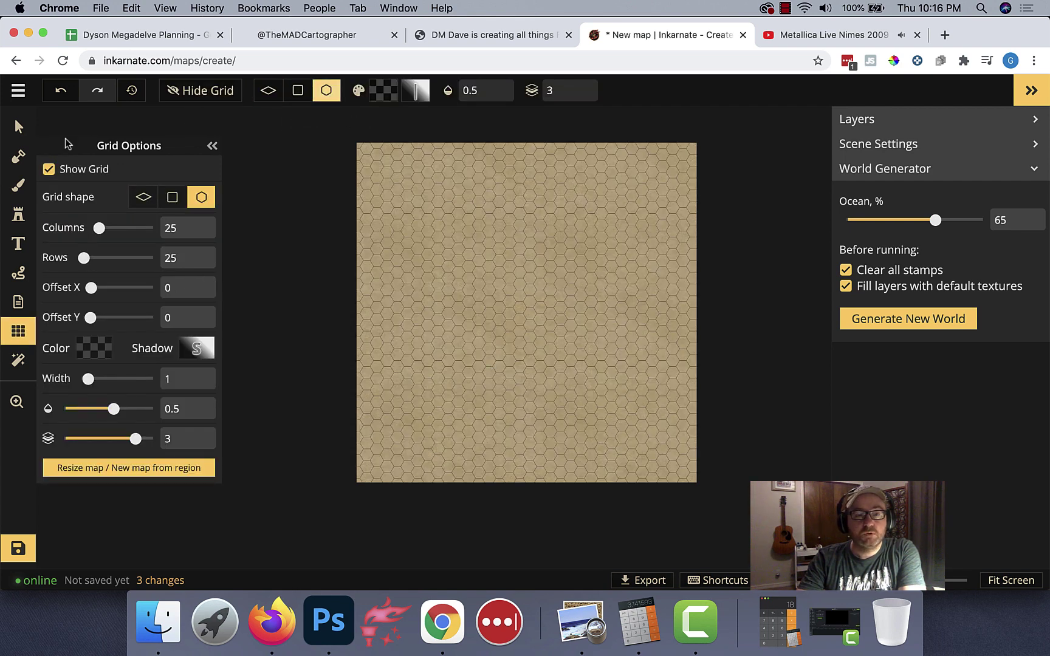
Carve ocean with a rough coastline into the lower-left corner
click(19, 160)
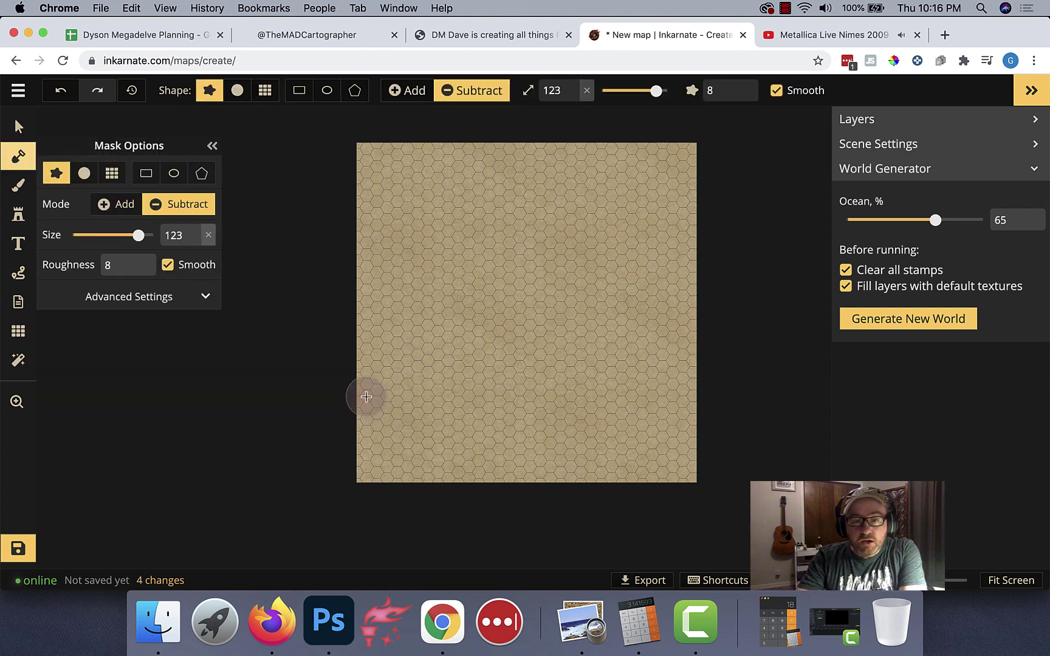
click(356, 399)
mouse_move(399, 436)
mouse_down()
mouse_move(435, 452)
mouse_move(465, 484)
mouse_up()
mouse_move(360, 467)
mouse_down()
mouse_move(358, 442)
mouse_move(482, 499)
mouse_move(440, 465)
mouse_move(443, 439)
mouse_move(422, 431)
mouse_move(385, 444)
mouse_move(351, 413)
mouse_up()
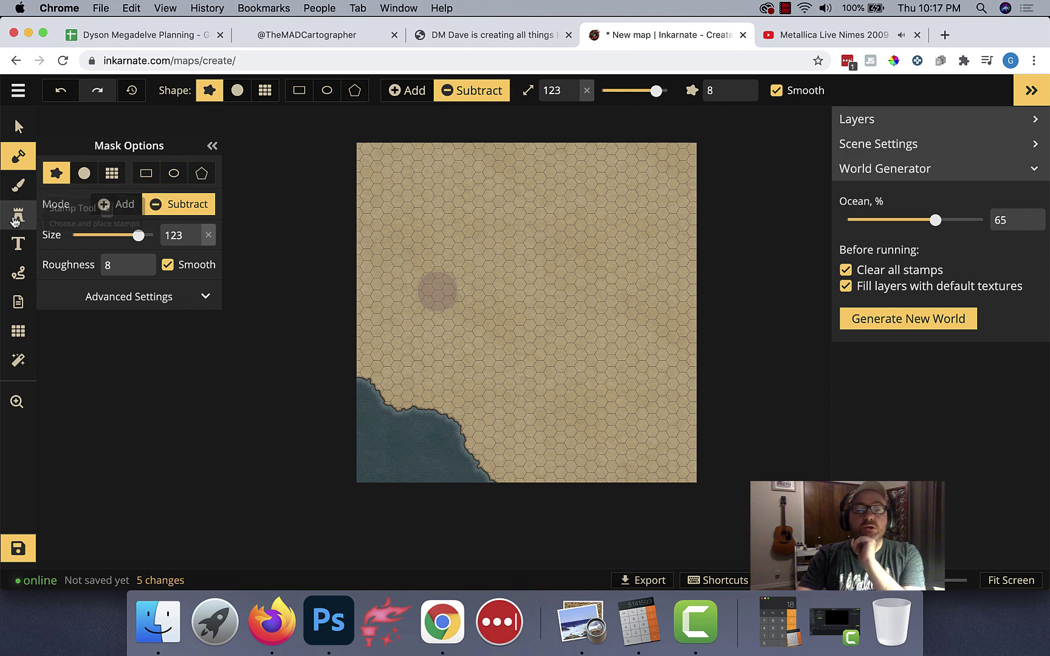
Place a Green Mountains (Small) stamp, variant 8, just above the coastline
click(17, 217)
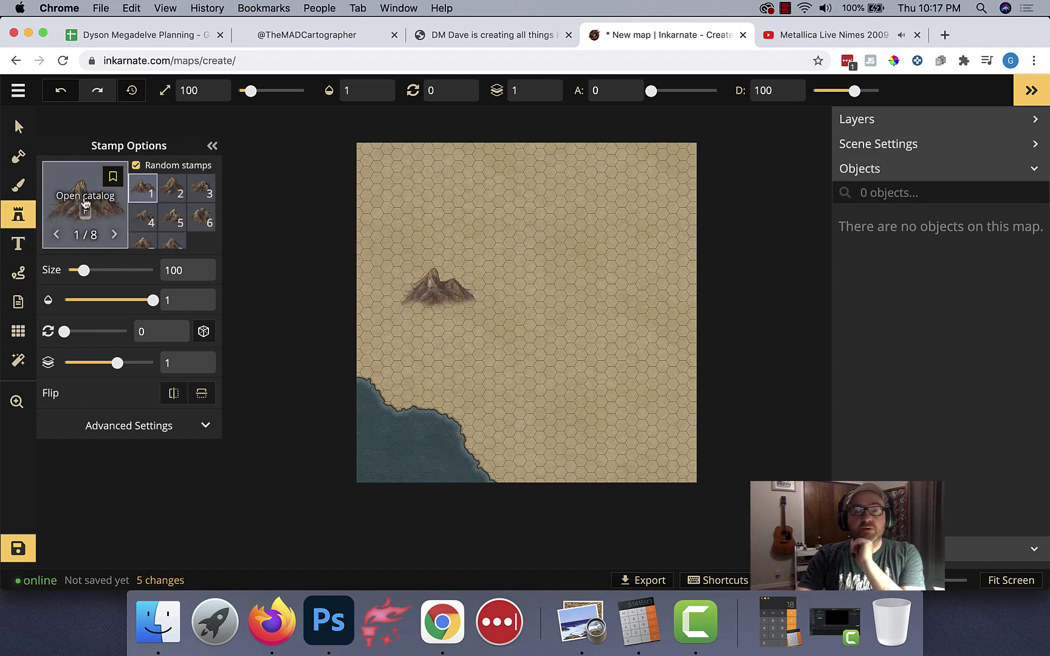
click(85, 201)
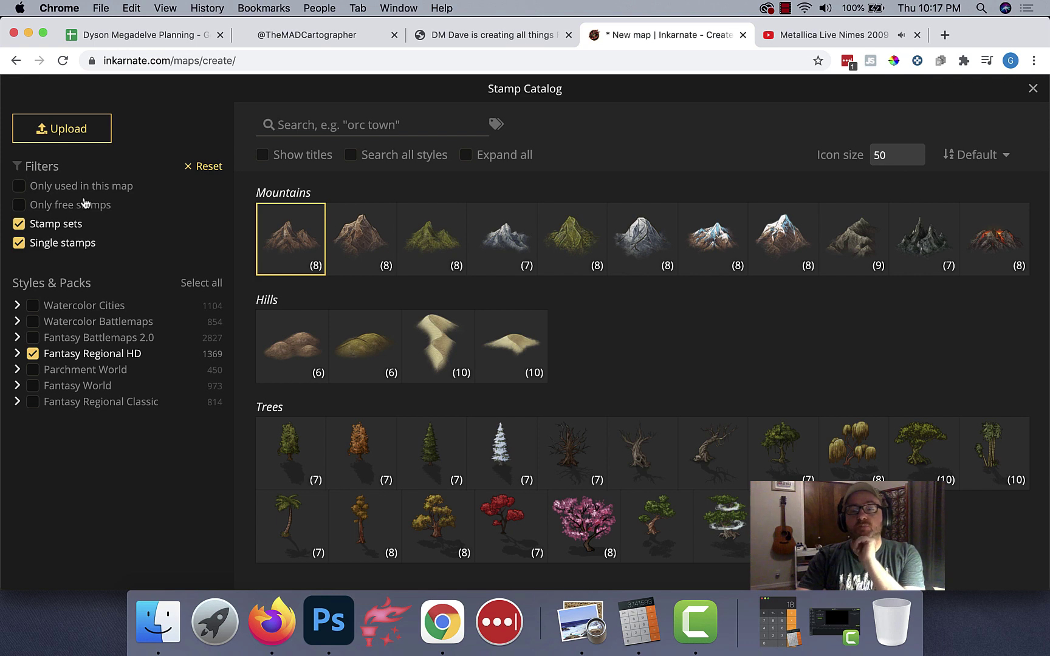
click(571, 243)
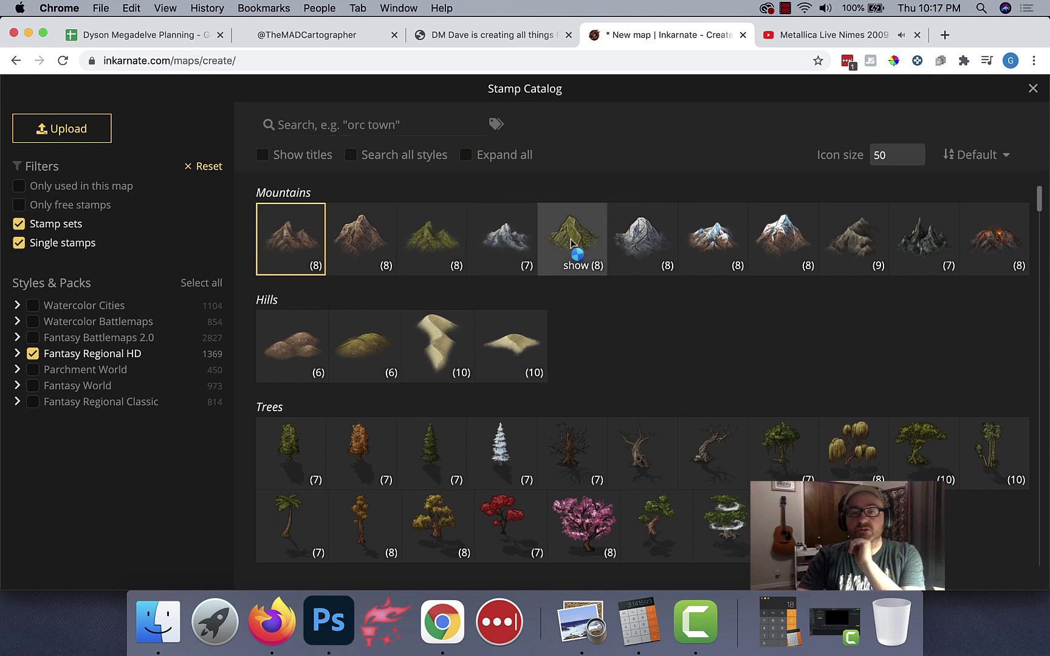
click(437, 288)
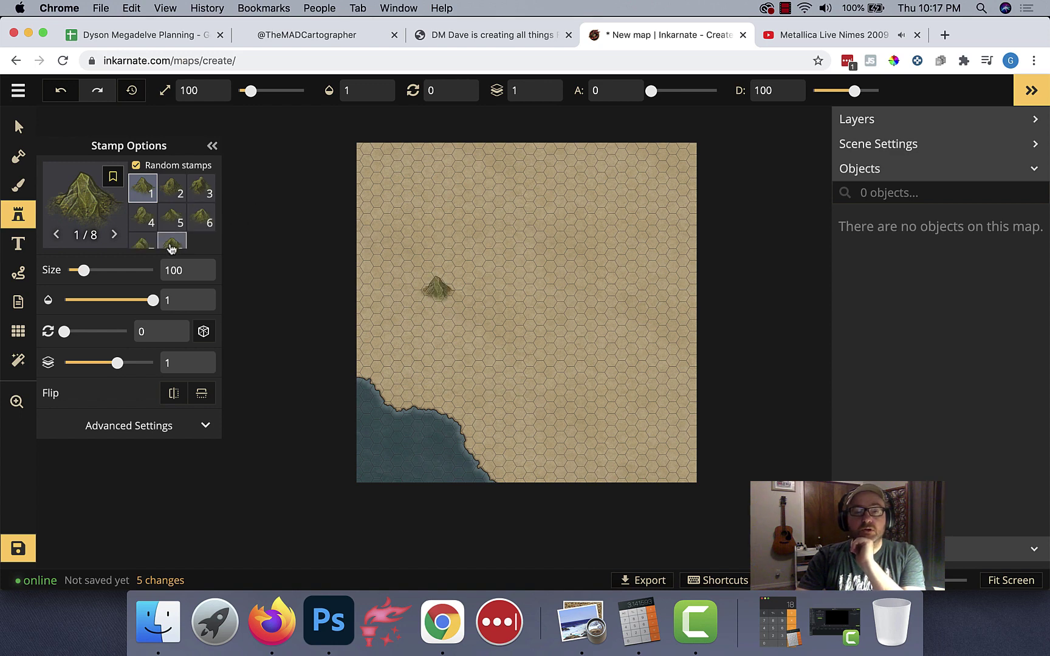
click(203, 185)
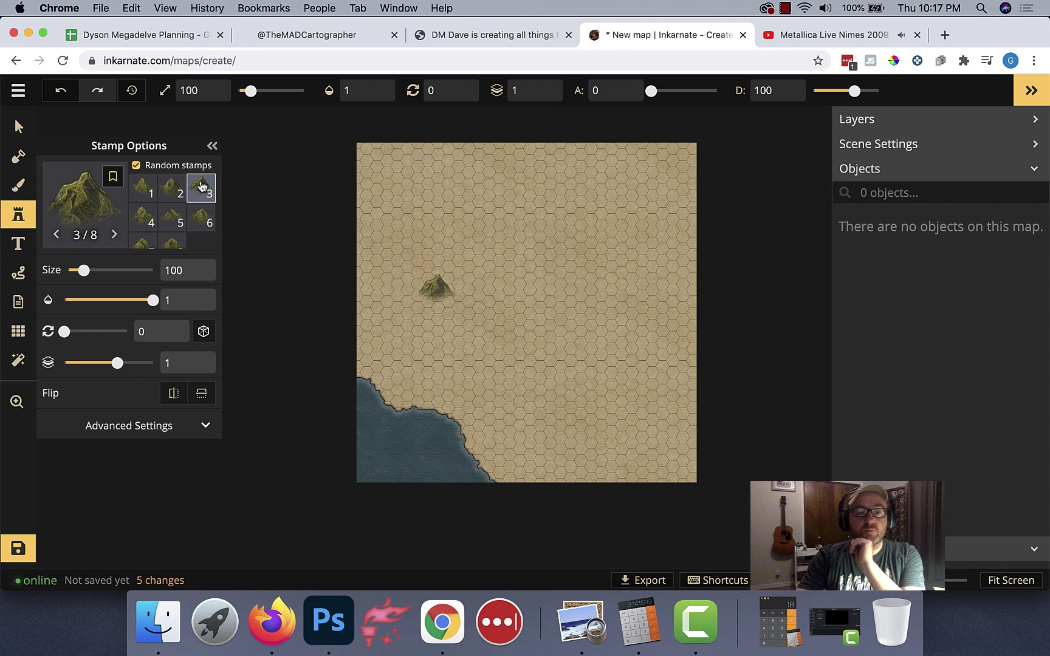
scroll(174, 240, down, 1)
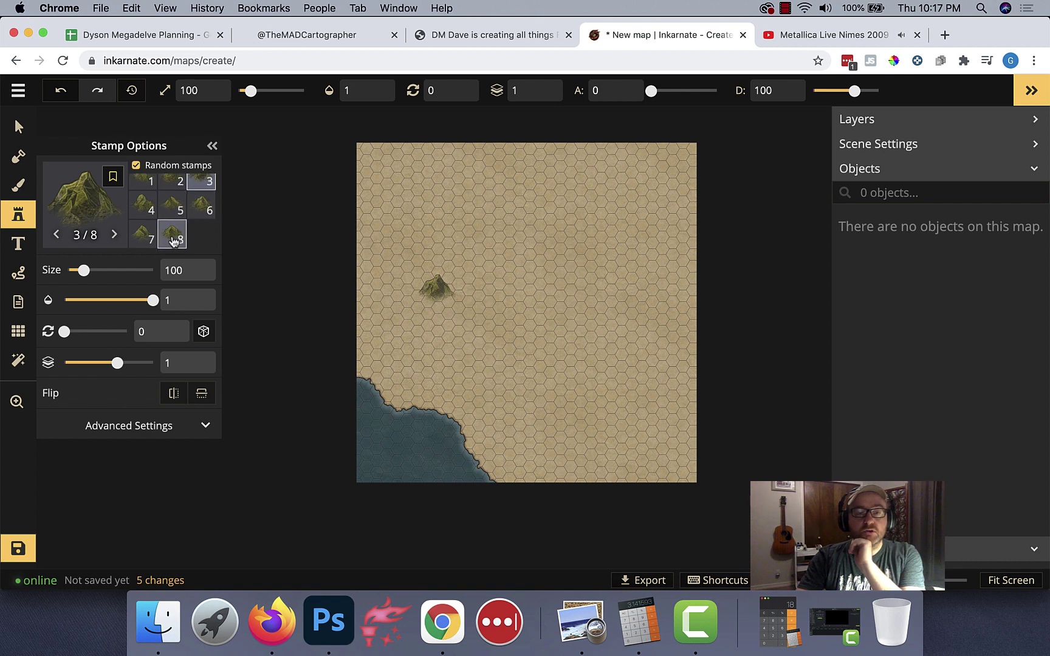
click(173, 242)
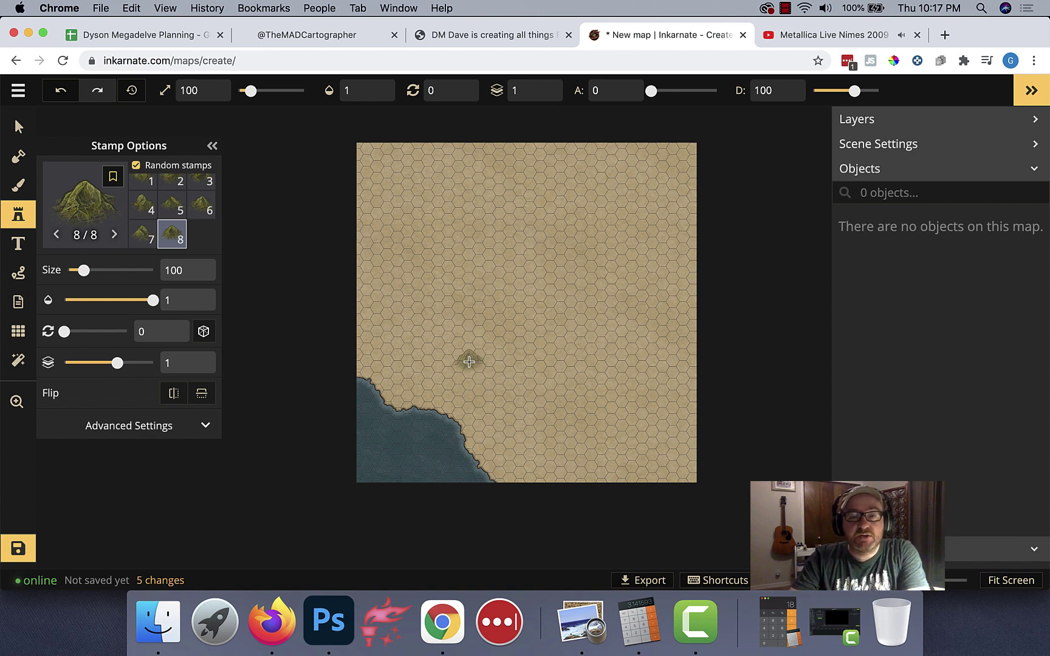
click(469, 361)
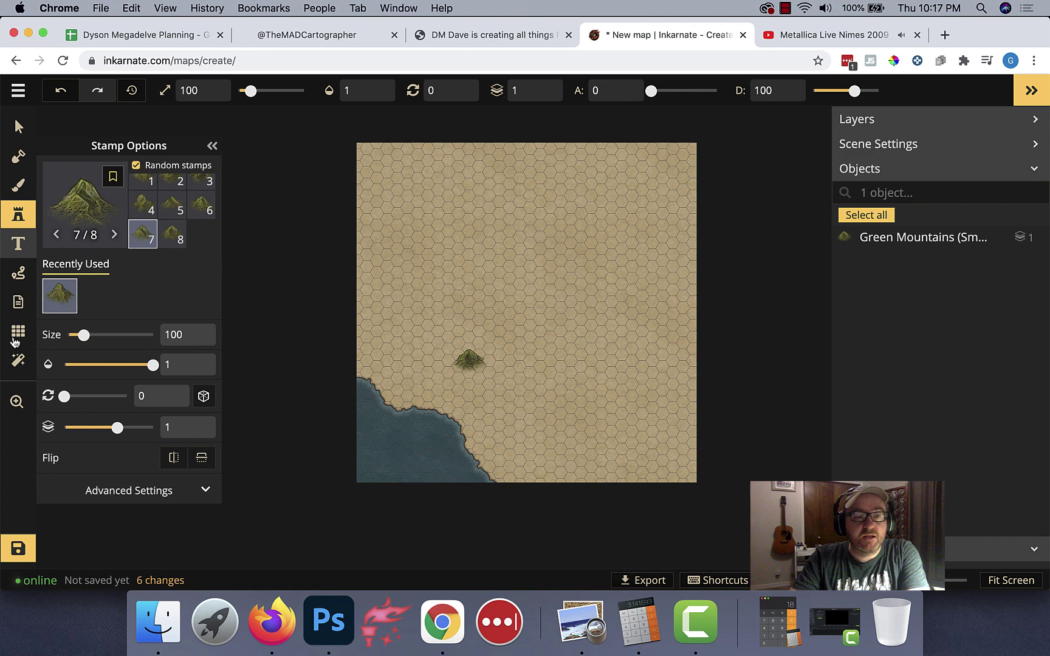
Lower the hex grid to 20 columns and 20 rows
click(16, 336)
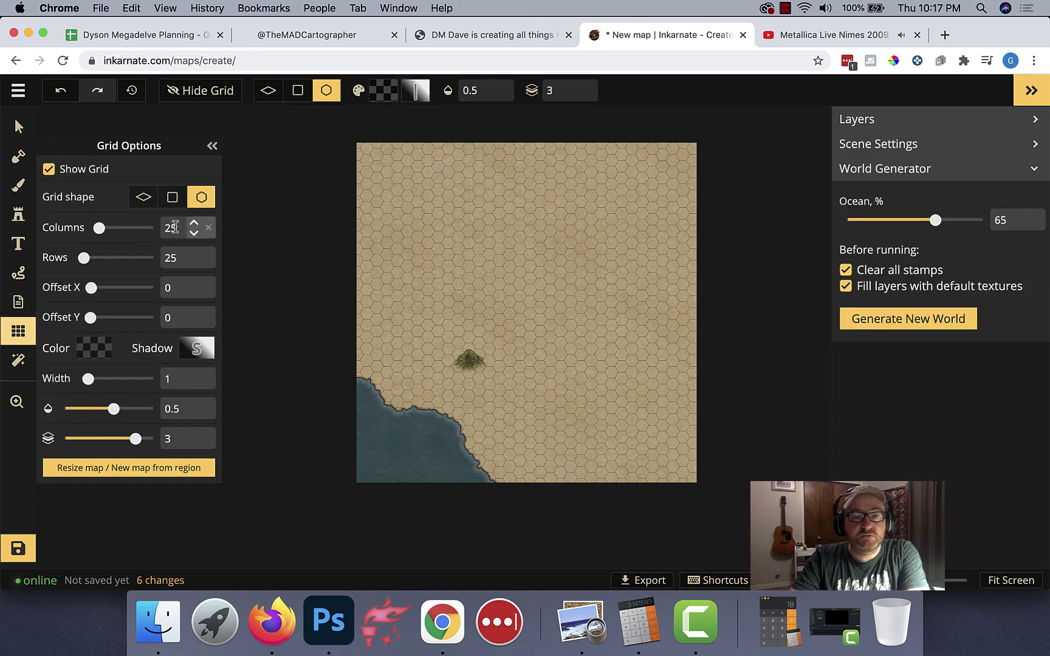
click(194, 232)
click(194, 232)
click(194, 233)
click(194, 233)
click(194, 232)
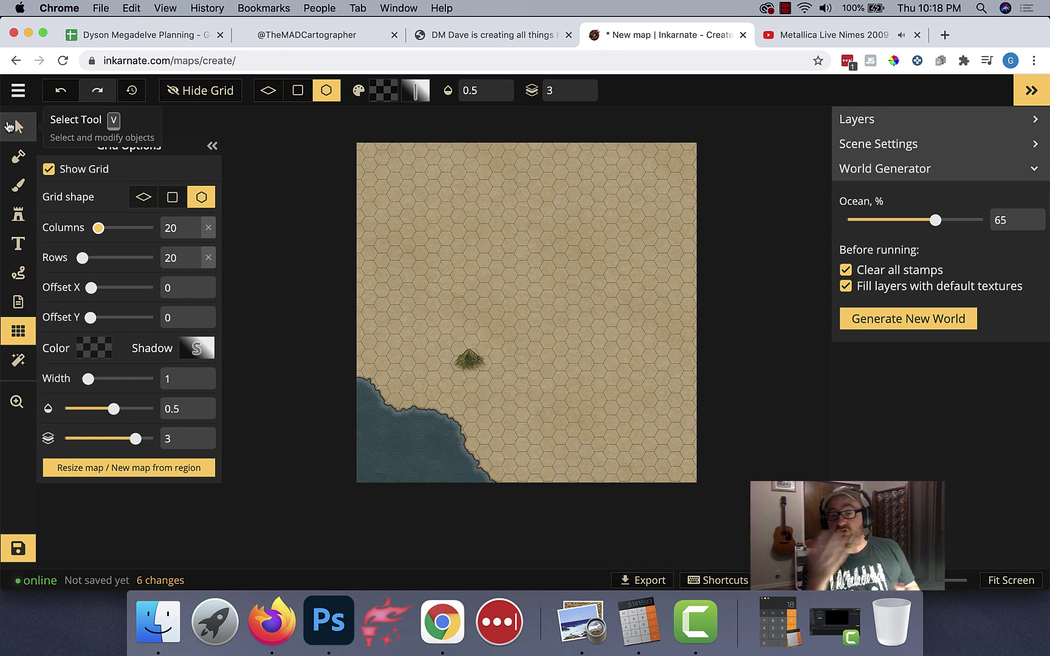
Search the stamp catalog for 'town' and choose Human Town 1
click(19, 214)
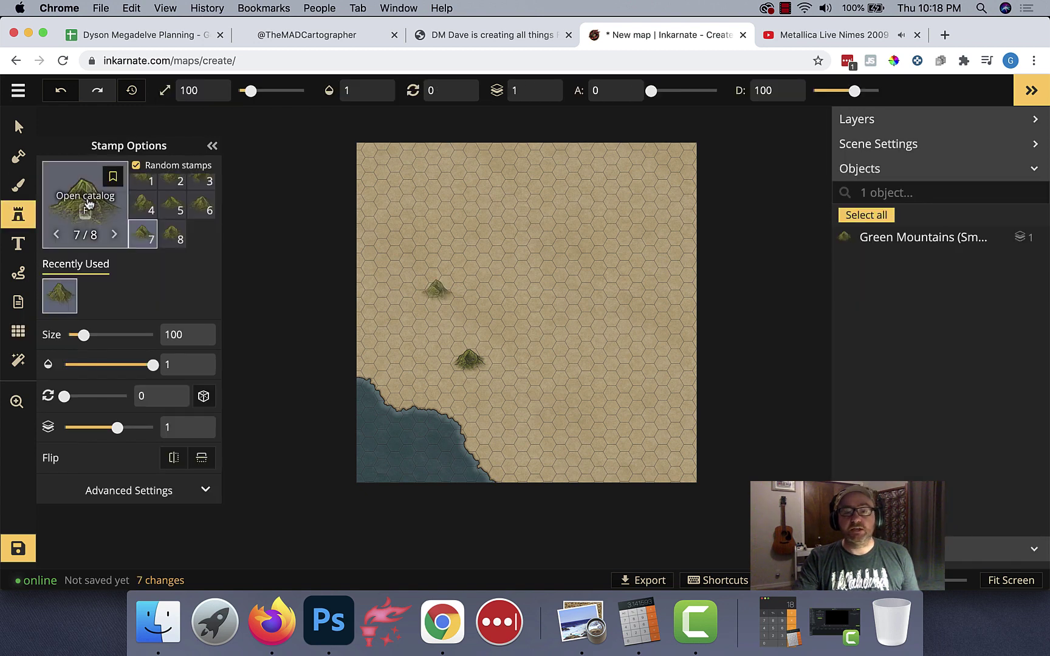
click(108, 202)
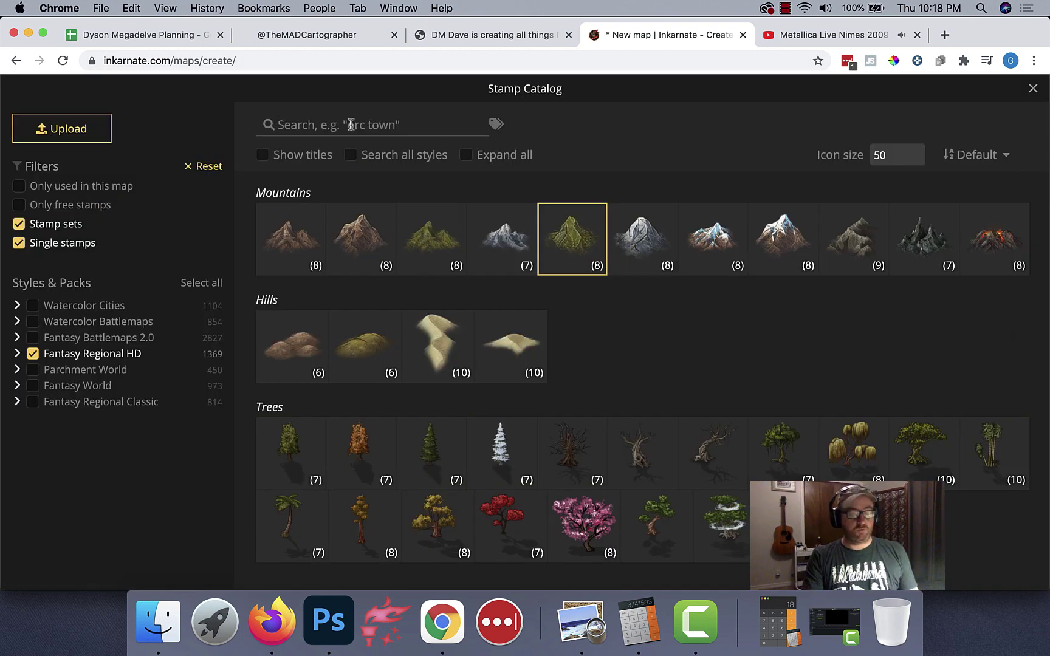
click(351, 125)
text(town)
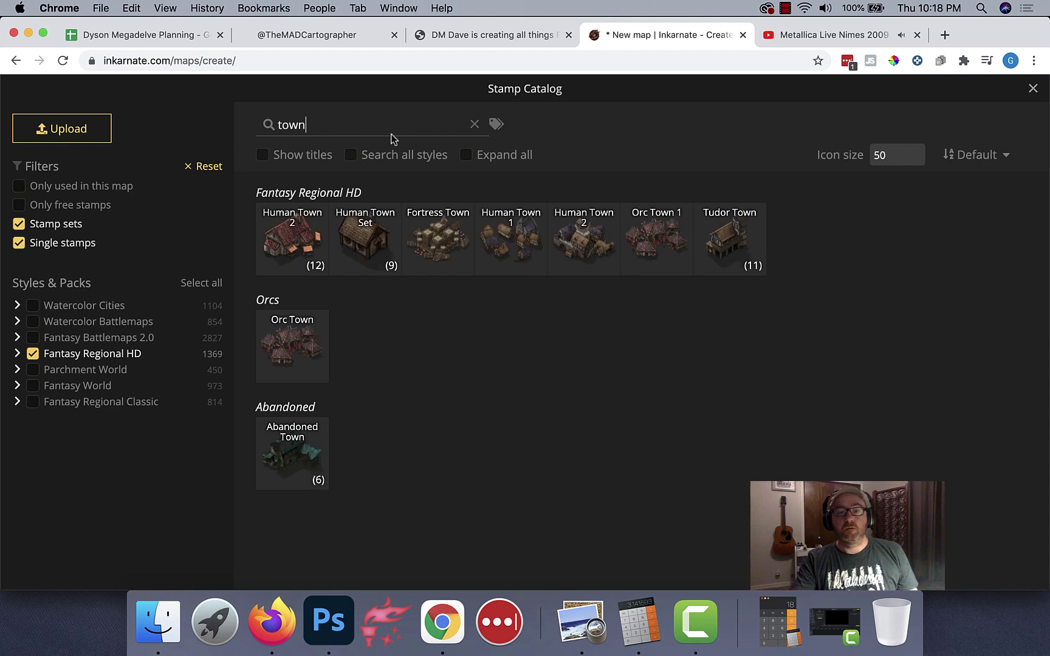
click(504, 243)
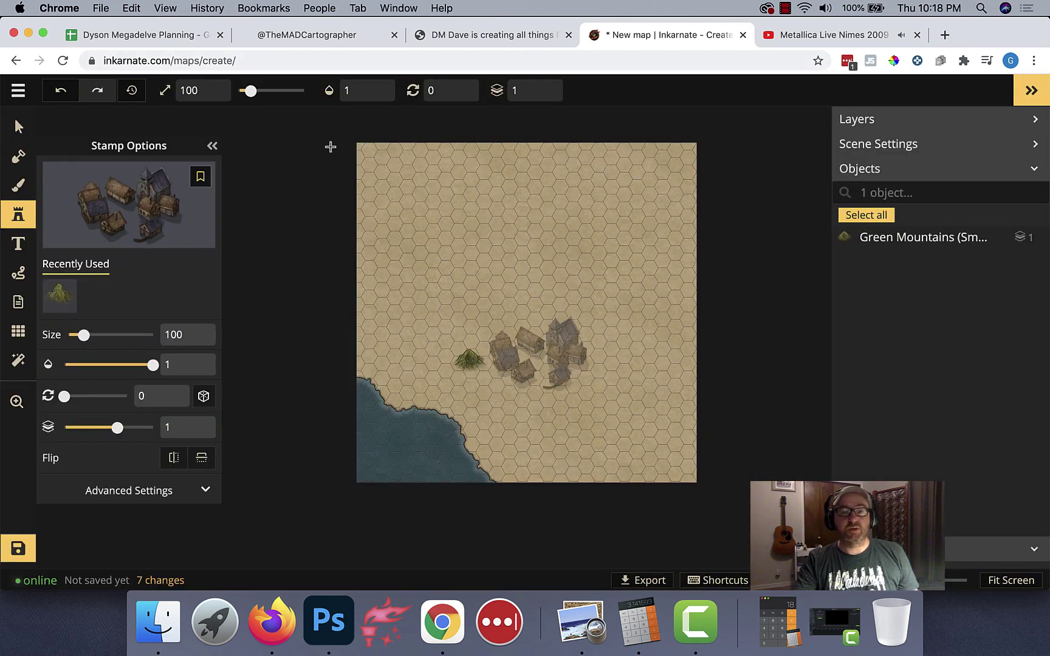
Set the stamp size to 25 and place the town east of the mountain
click(195, 89)
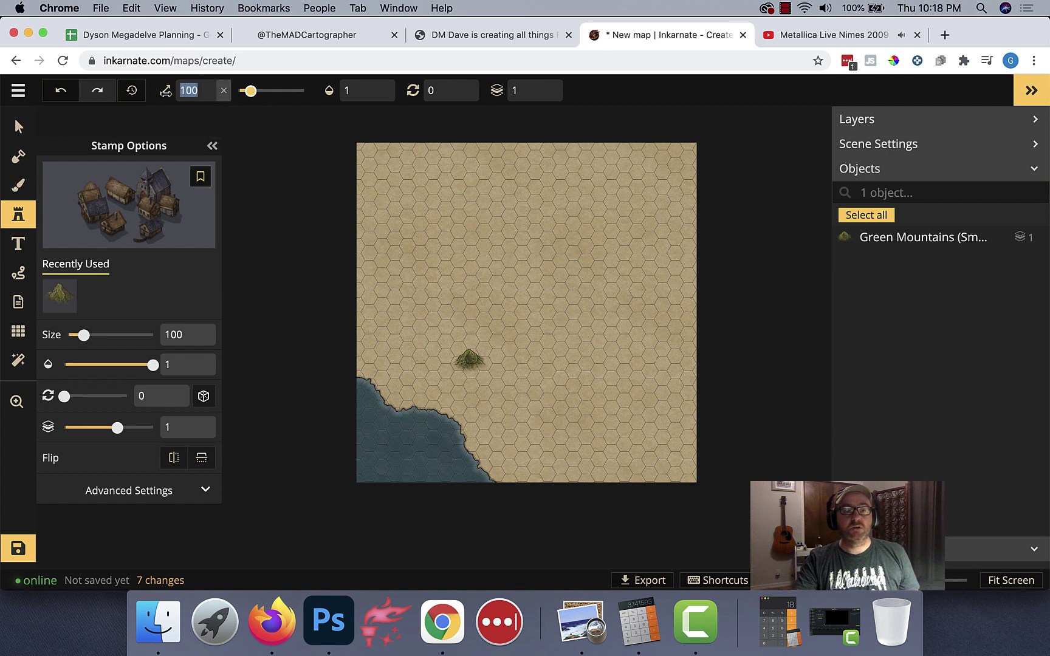
text(25)
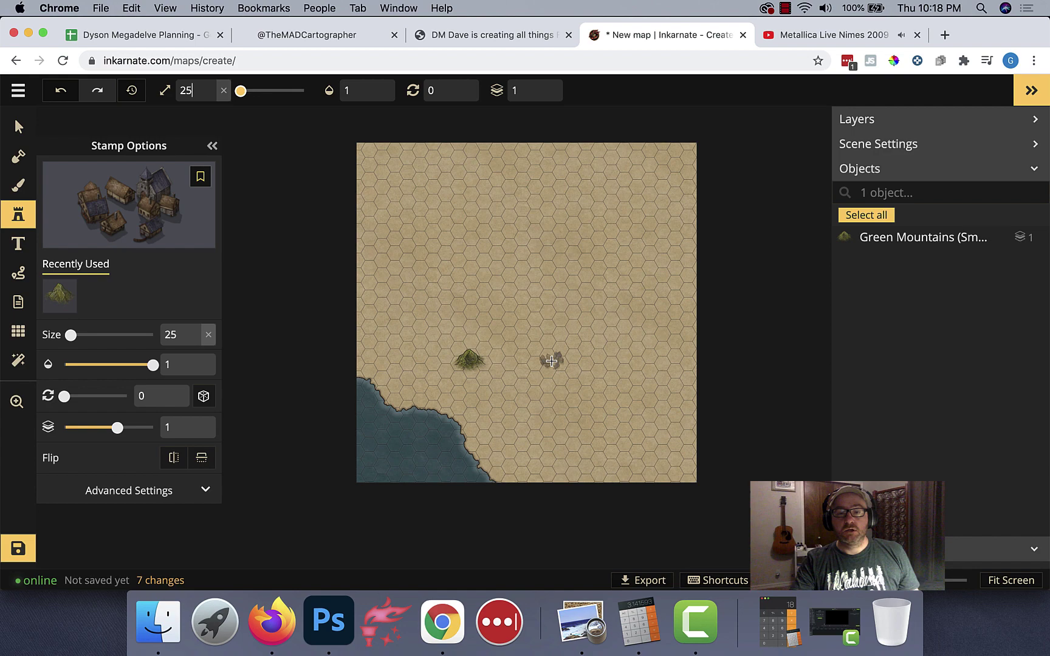
scroll(551, 361, up, 5)
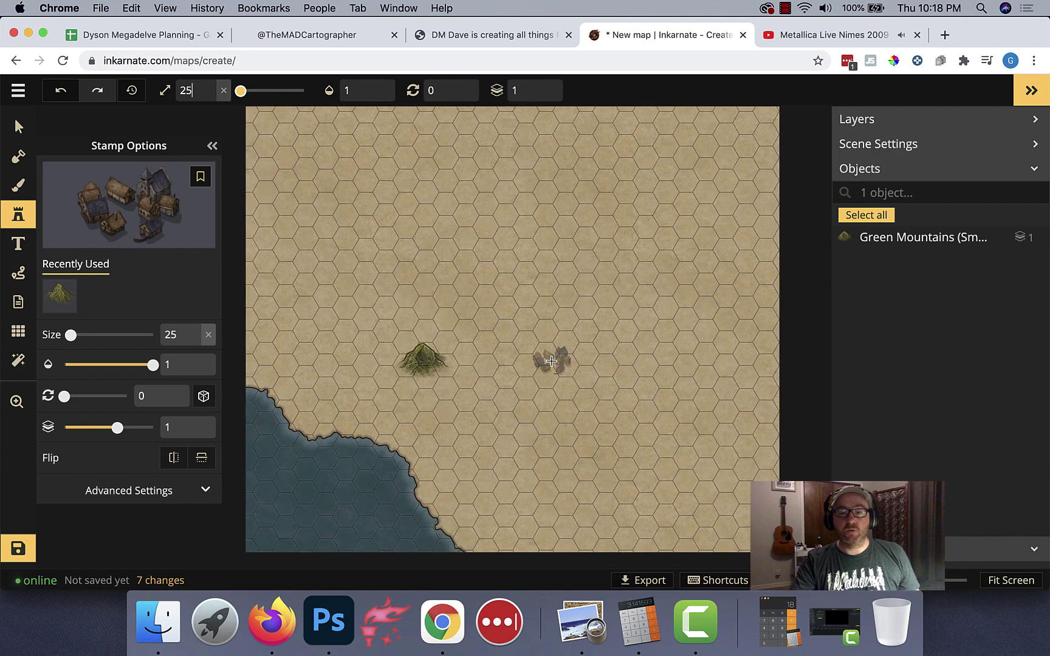
scroll(551, 361, up, 1)
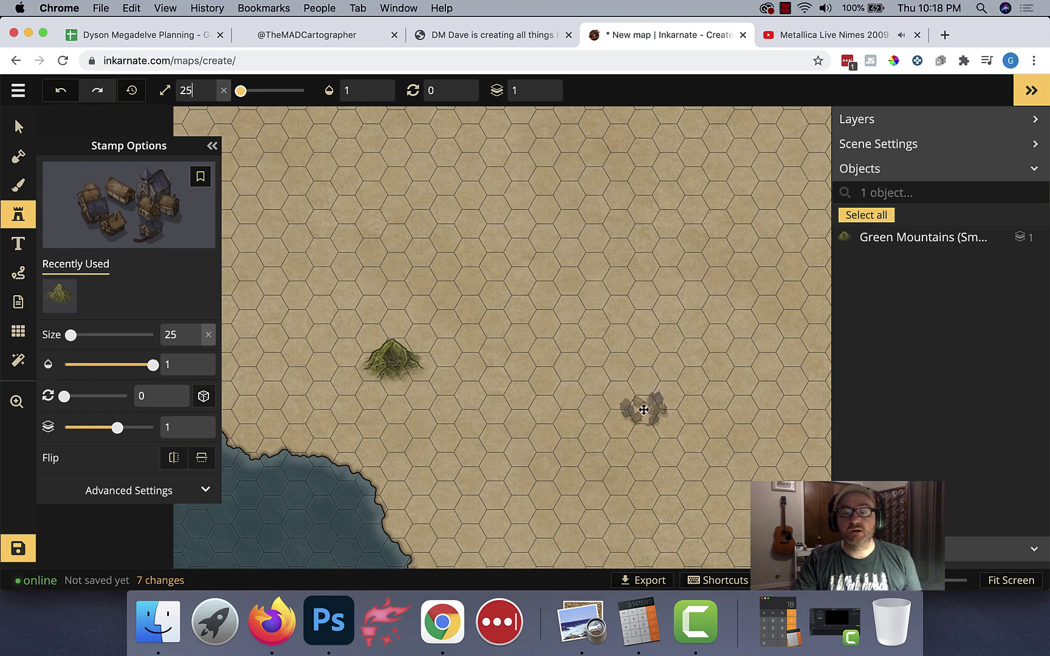
click(644, 409)
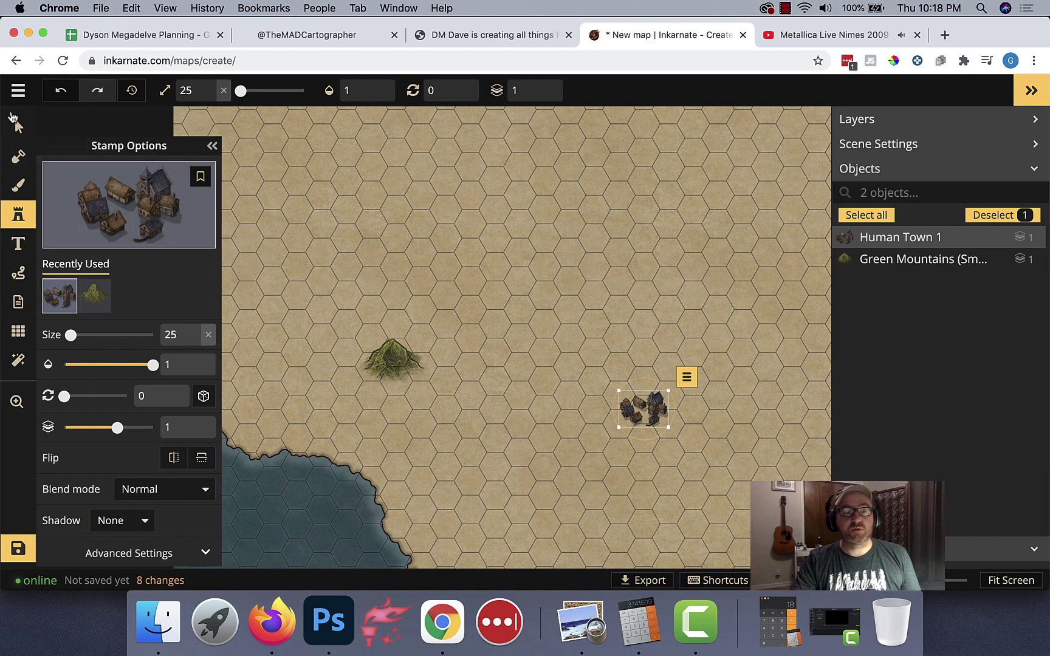
click(19, 125)
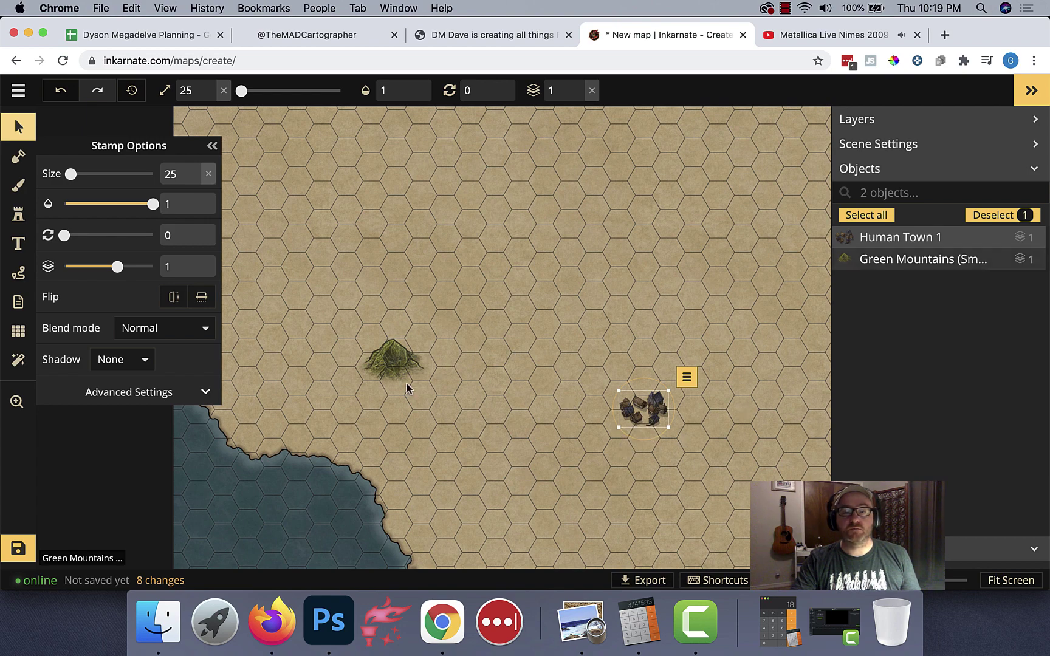
With a size-4 Subtract mask, paint a river from the town past the mountain to the coast
click(16, 160)
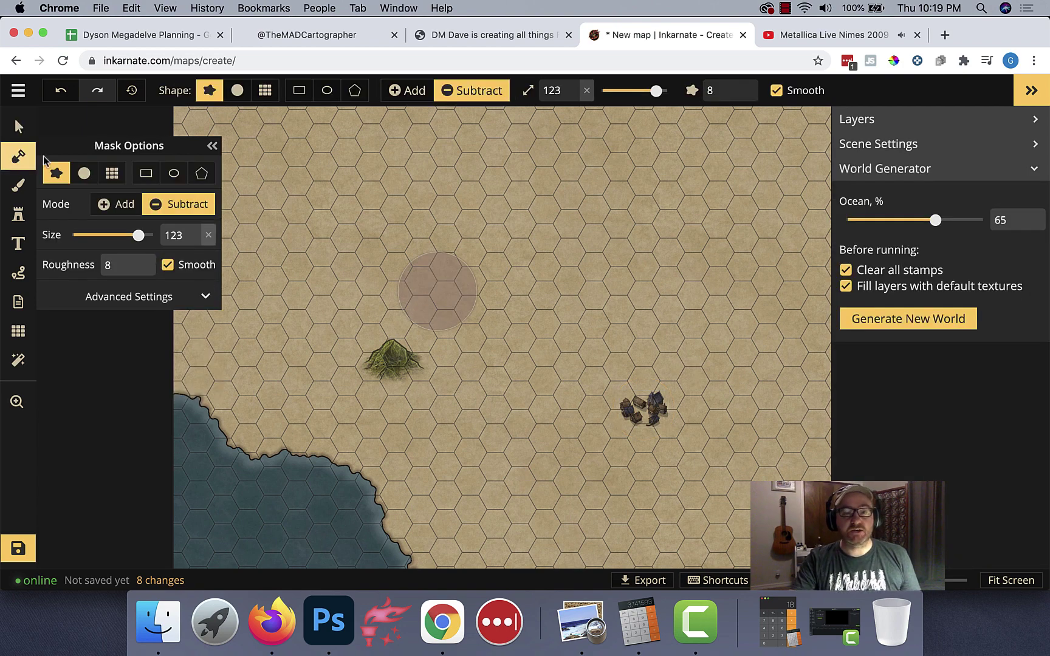
drag(656, 91, 608, 103)
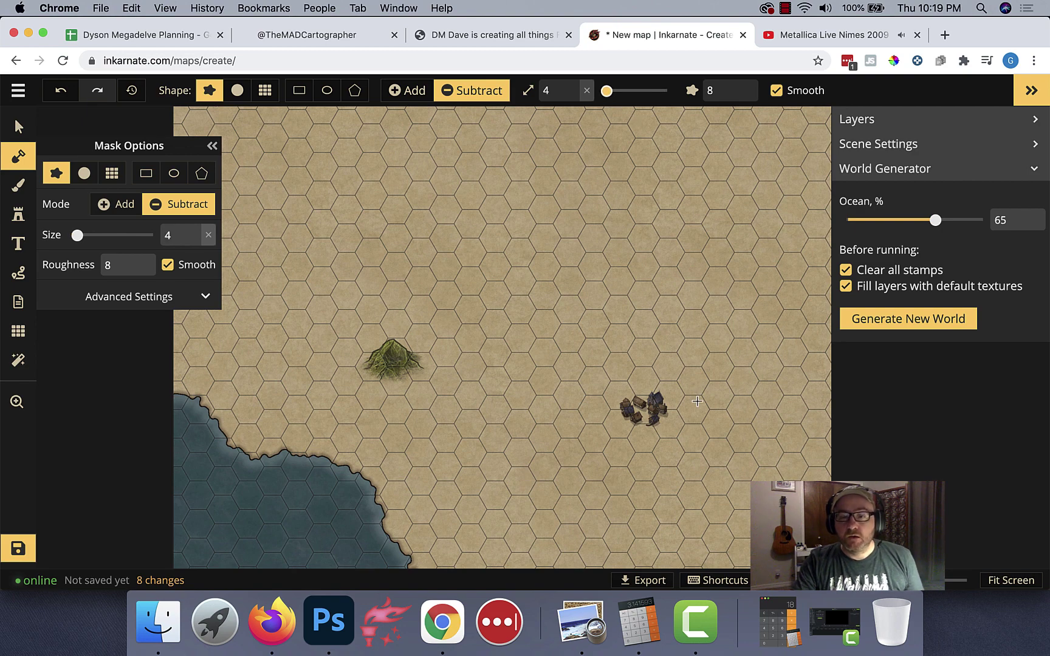
key(z)
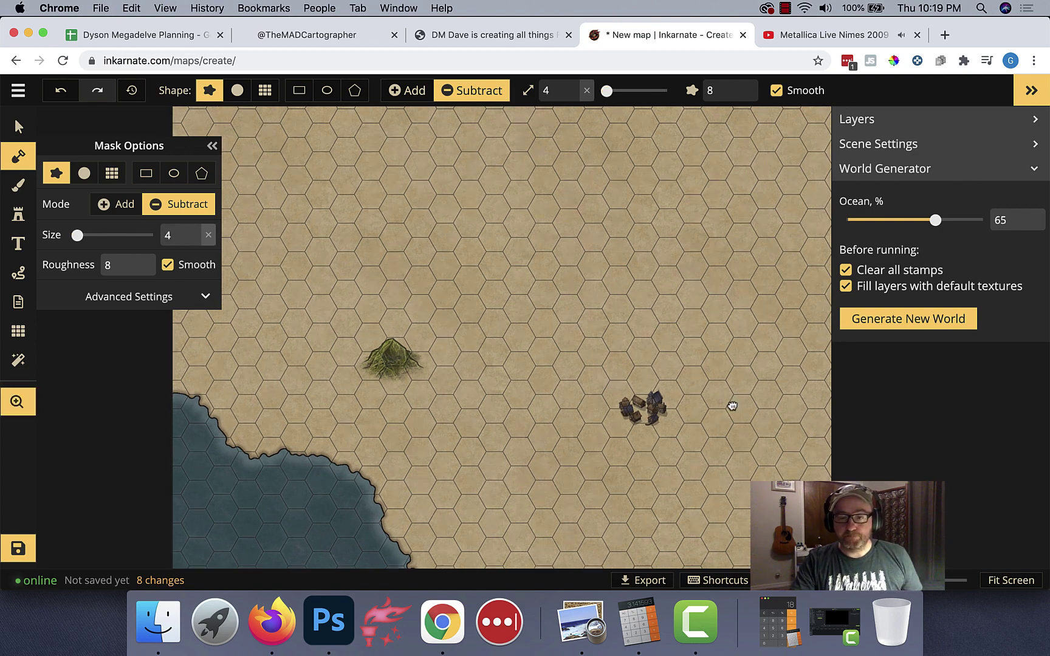
drag(732, 406, 647, 350)
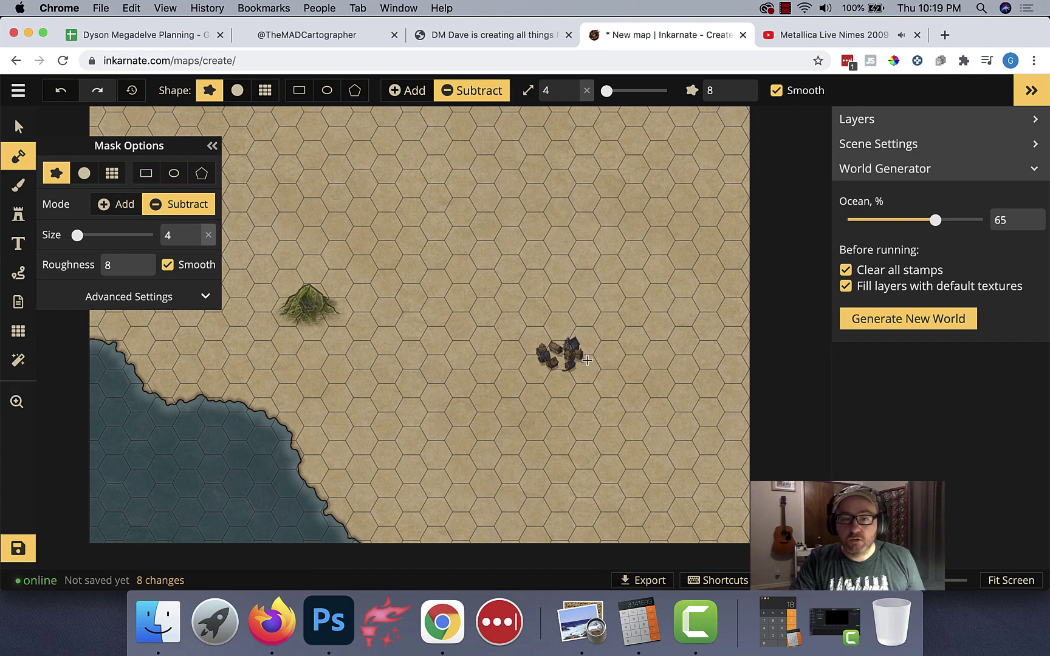
mouse_move(560, 377)
mouse_down()
mouse_move(517, 367)
mouse_move(455, 316)
mouse_move(433, 342)
mouse_move(382, 296)
mouse_move(340, 307)
mouse_up()
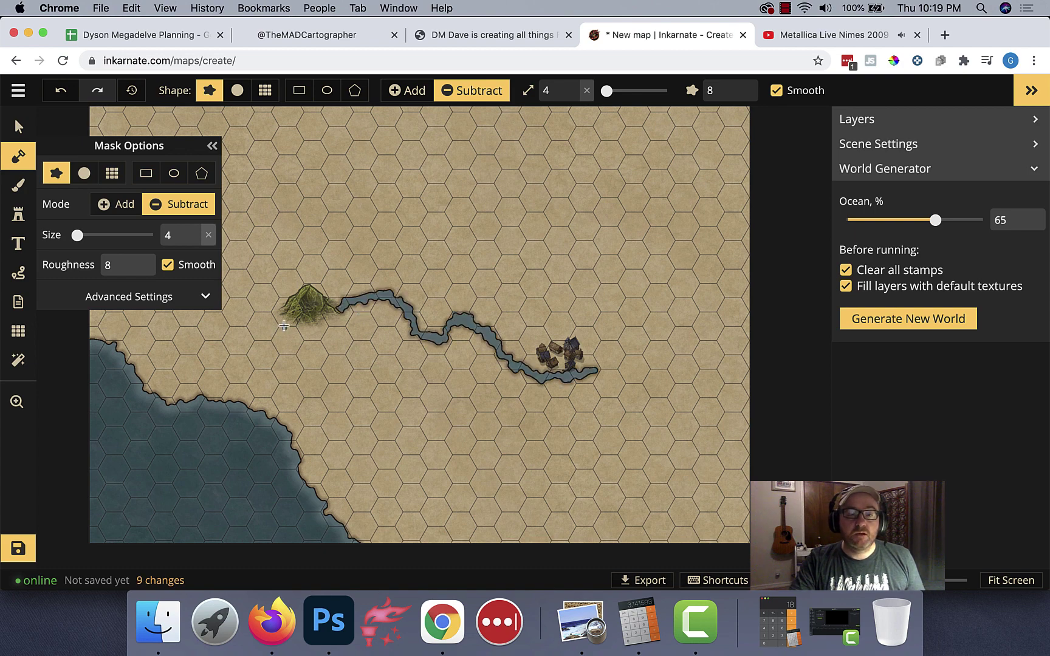
mouse_move(272, 338)
mouse_down()
mouse_move(257, 392)
mouse_move(226, 414)
mouse_move(363, 413)
mouse_move(342, 397)
mouse_move(315, 412)
mouse_move(361, 430)
mouse_up()
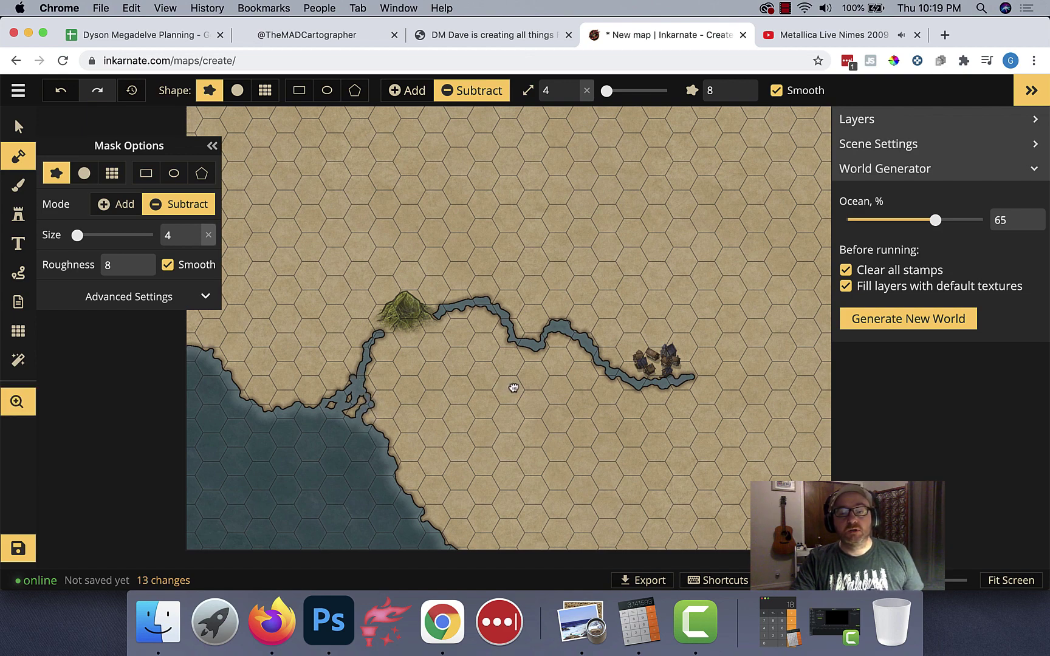
Extend the river north from the town toward the map's eastern edge
scroll(457, 396, up, 2)
scroll(758, 454, right, 5)
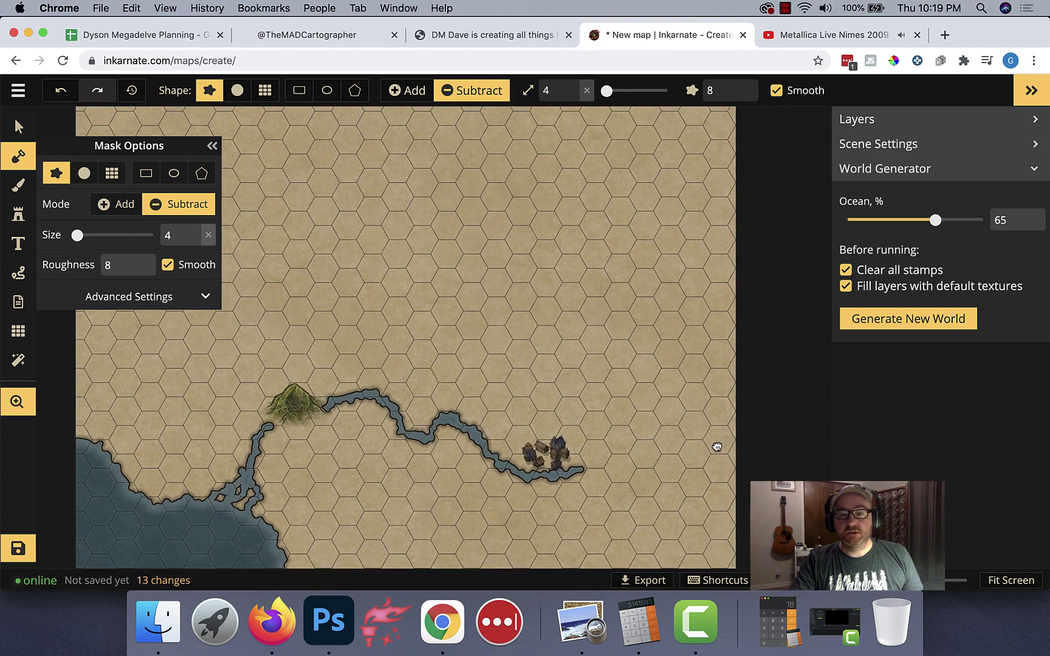
mouse_move(558, 470)
mouse_down()
mouse_move(578, 447)
mouse_move(561, 412)
mouse_move(568, 401)
mouse_move(639, 364)
mouse_move(643, 328)
mouse_move(715, 267)
mouse_up()
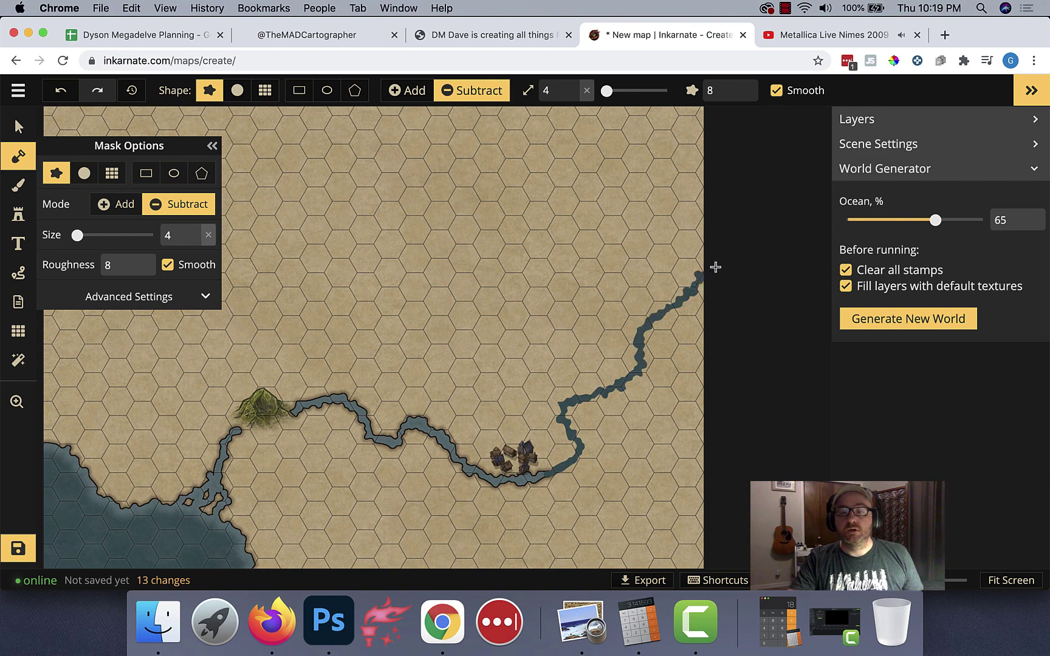
key(space)
drag(558, 251, 613, 289)
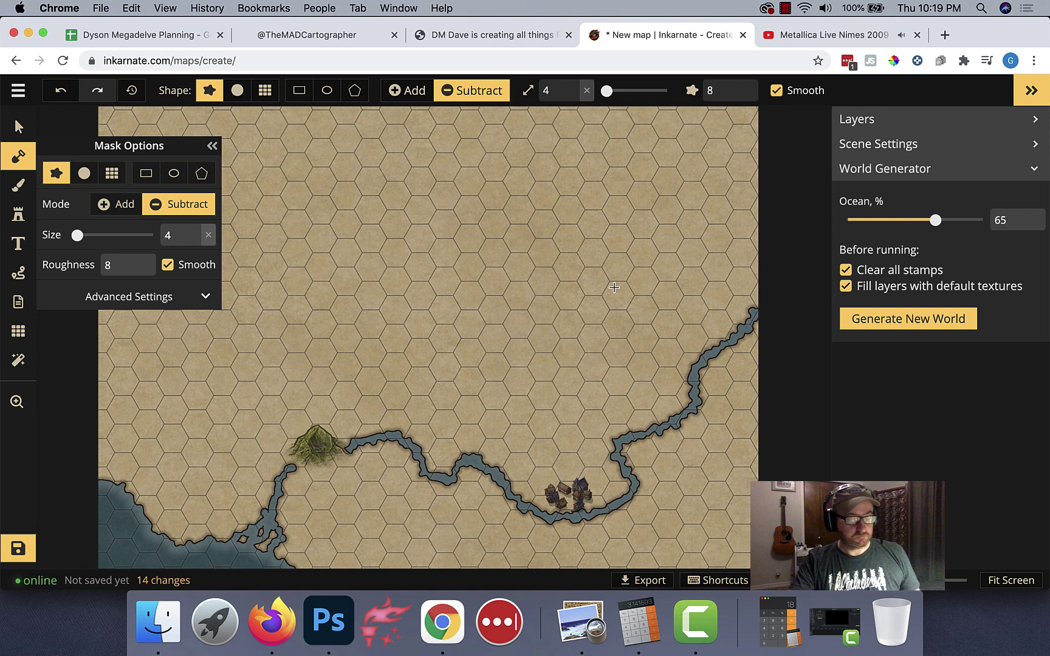
scroll(612, 287, down, 5)
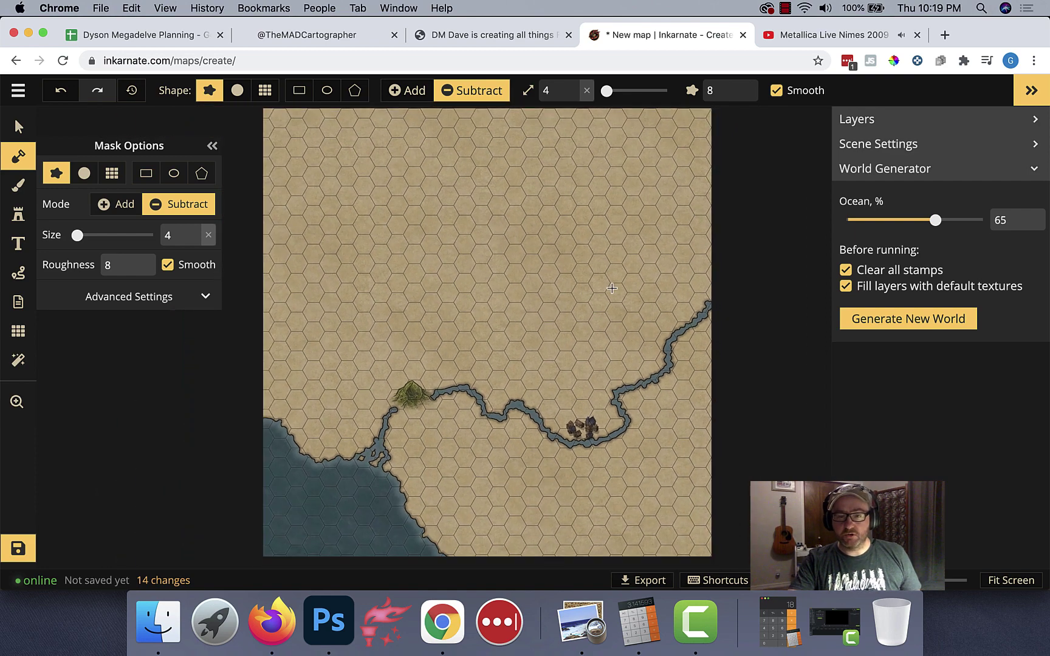
scroll(612, 288, up, 3)
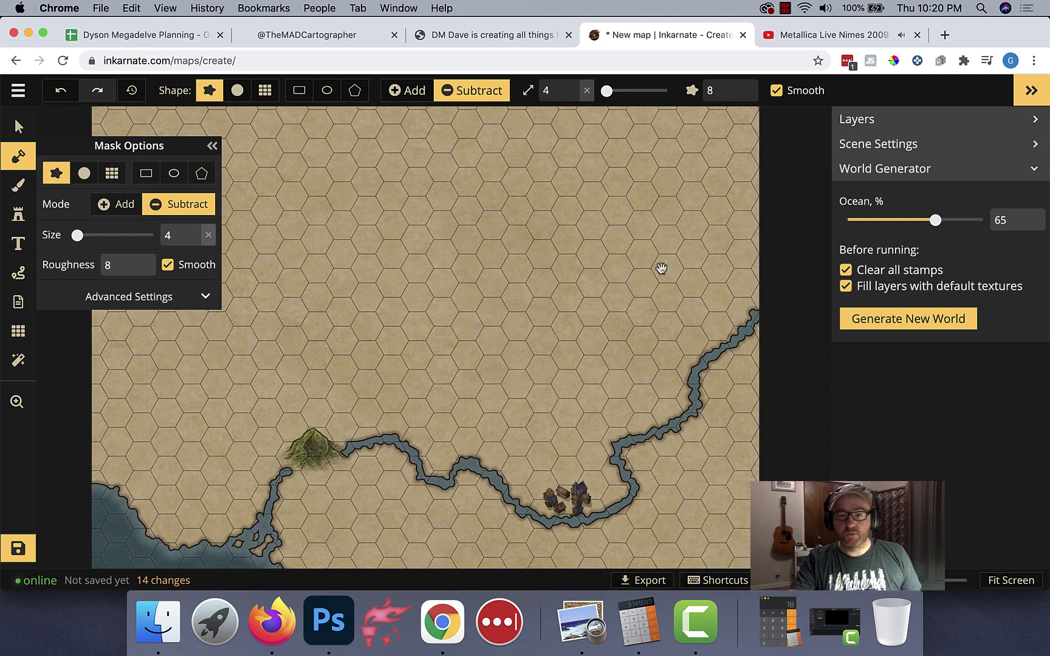
key(space)
drag(673, 261, 614, 283)
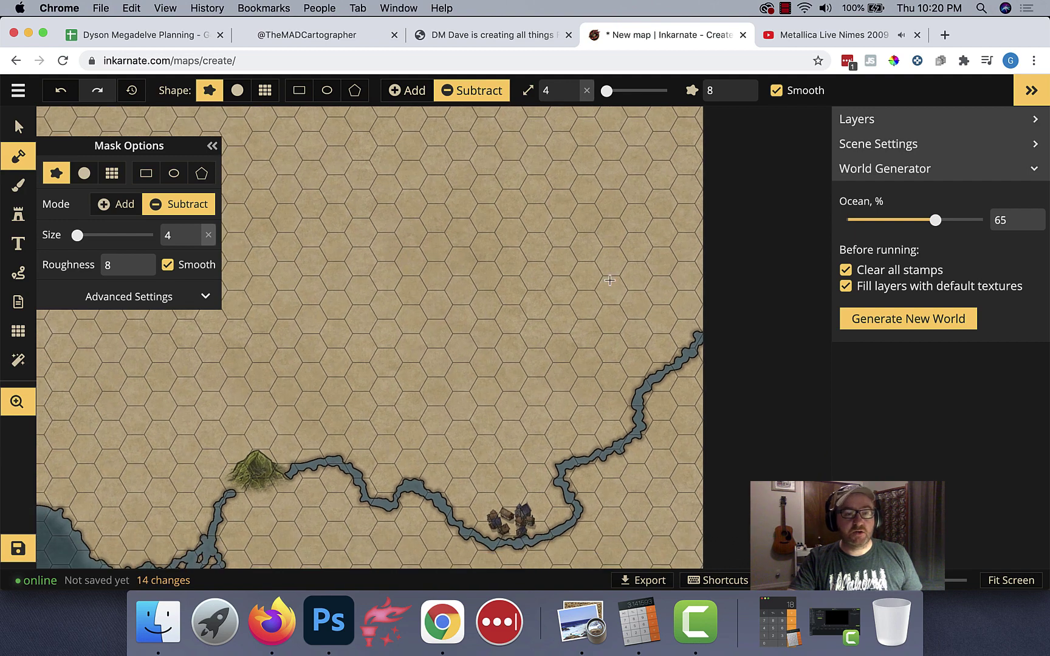
click(19, 215)
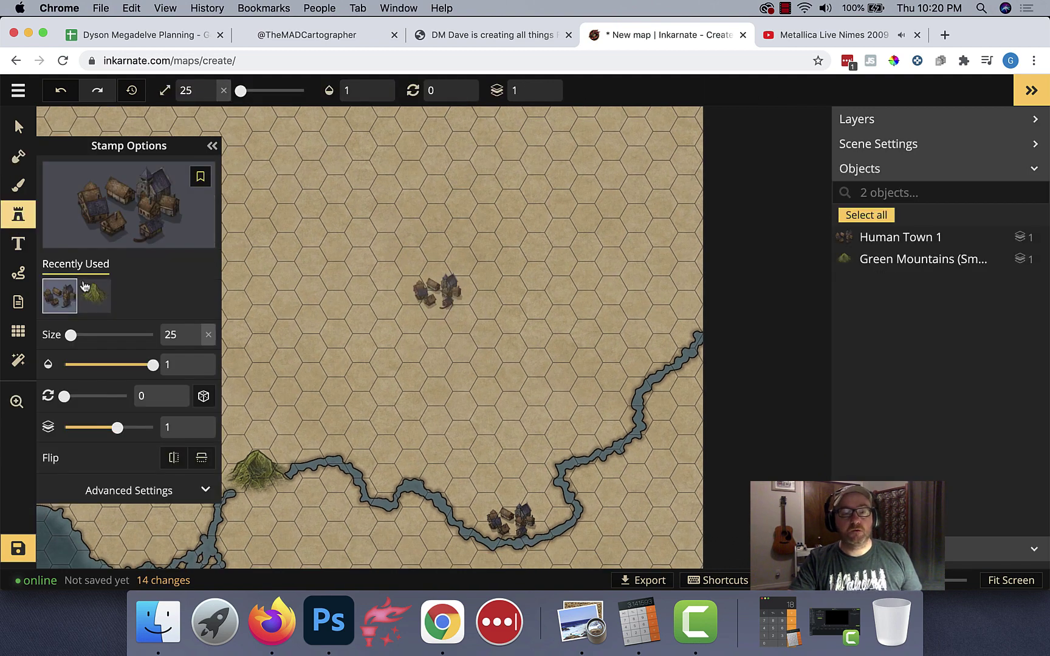
Search the catalog for 'mountain' and load Green Mountains (Large)
click(119, 212)
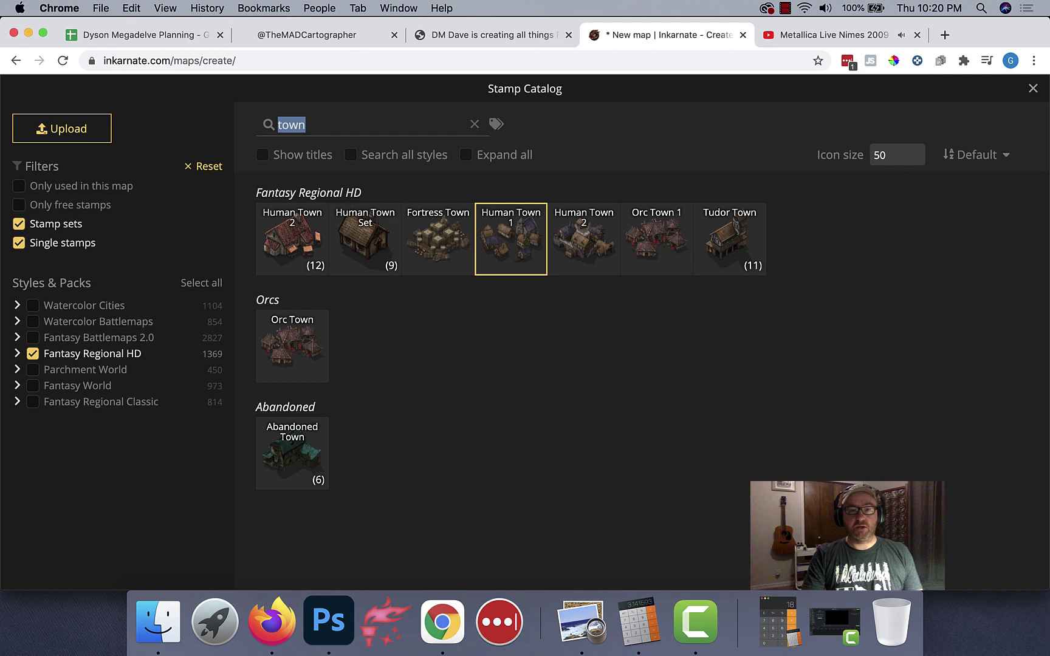
text(mountain)
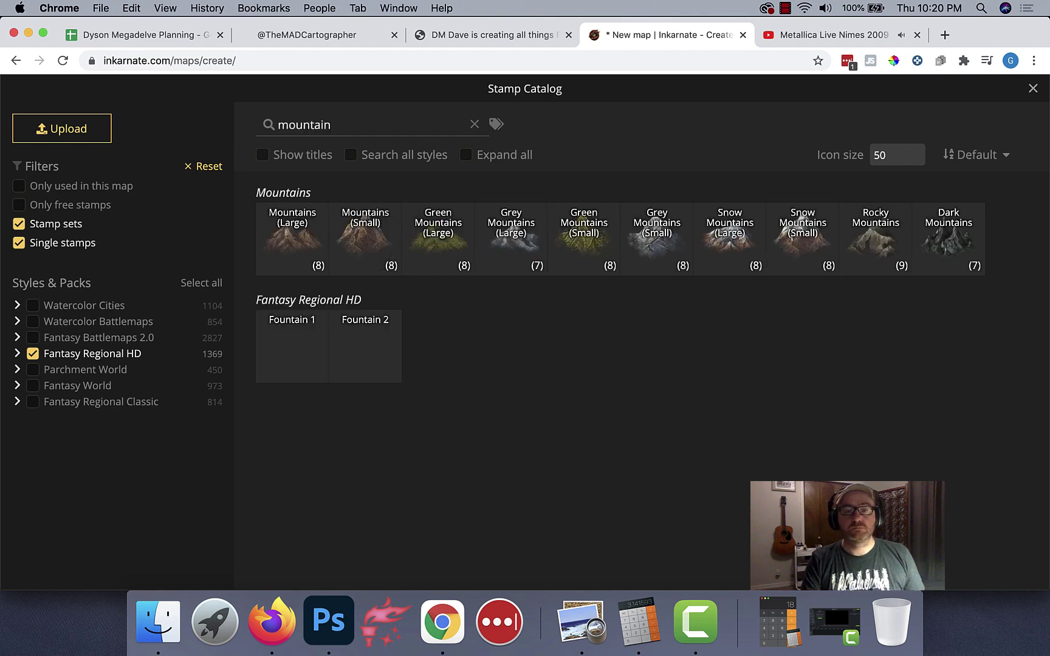
click(441, 230)
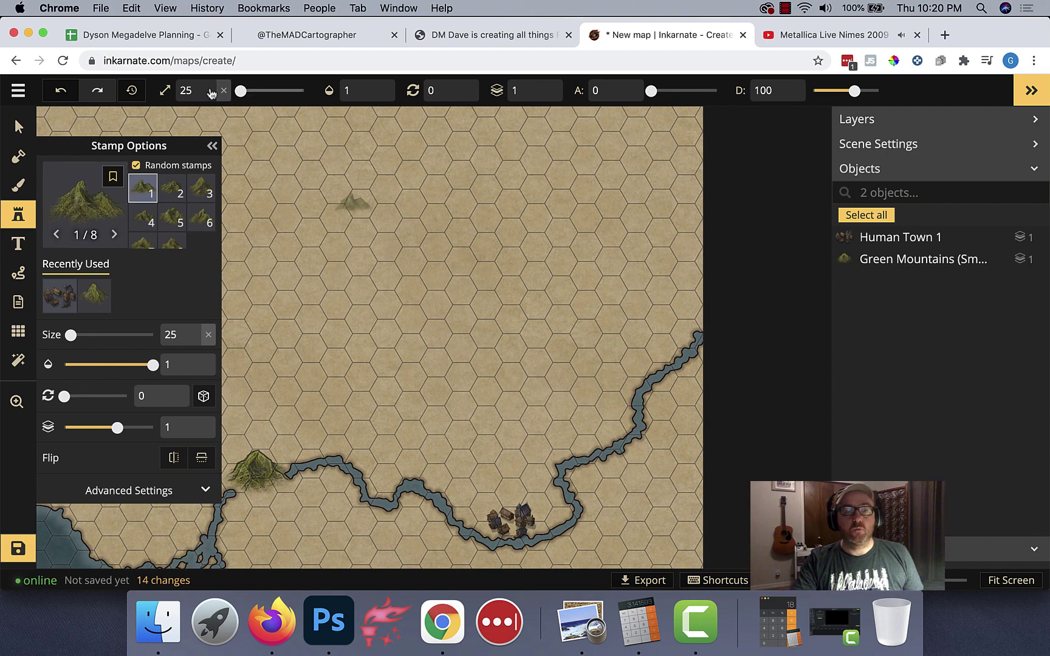
Set the stamp size to 75
drag(193, 91, 168, 91)
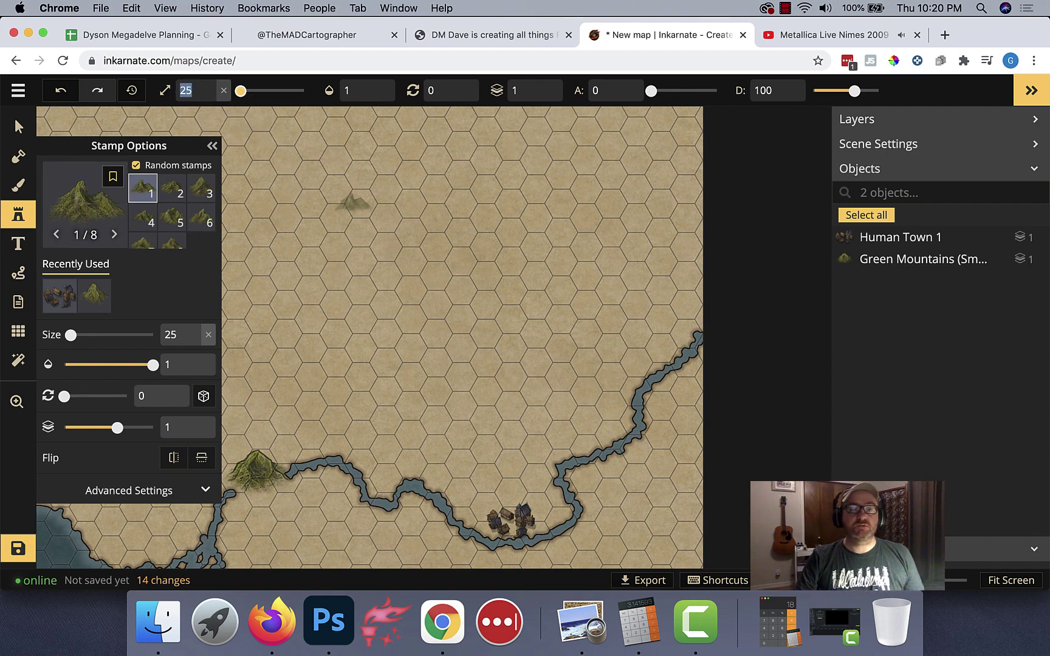
text(50)
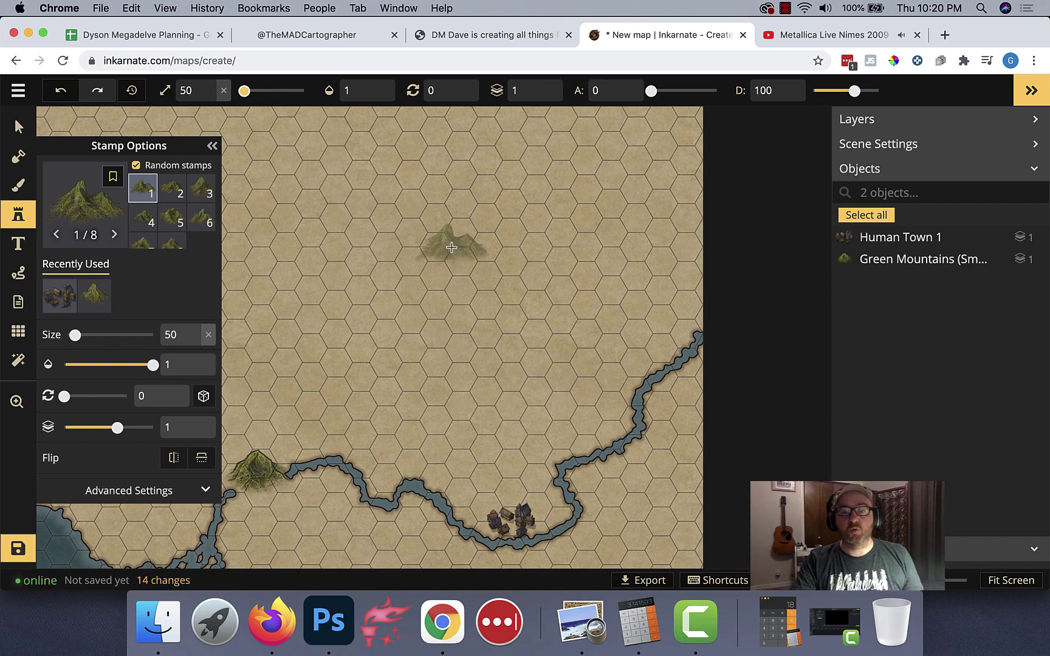
drag(200, 91, 169, 90)
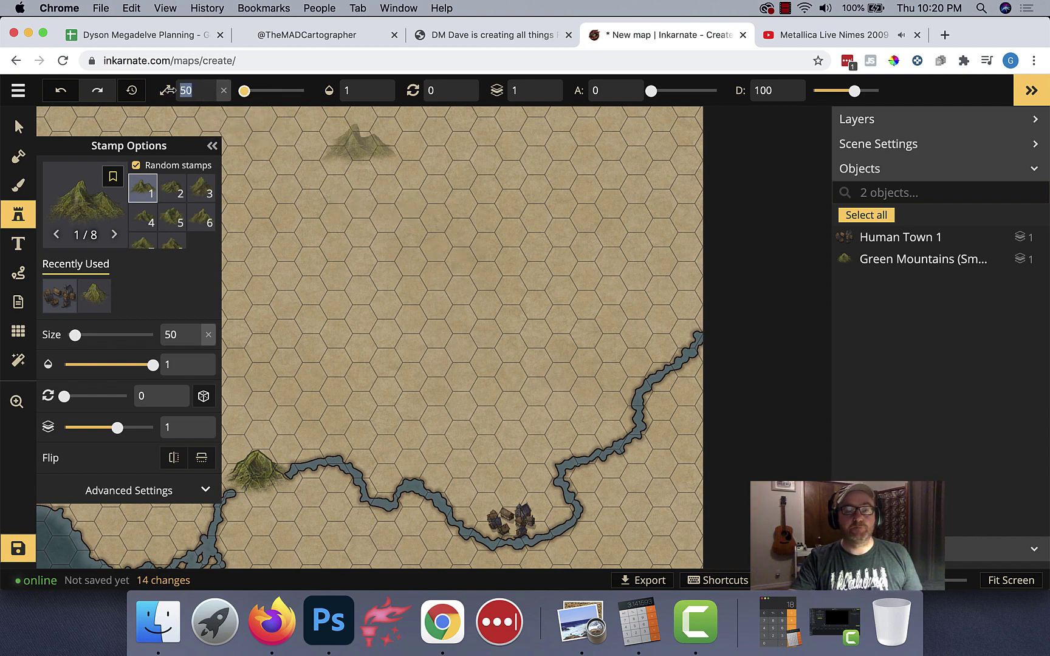
text(100)
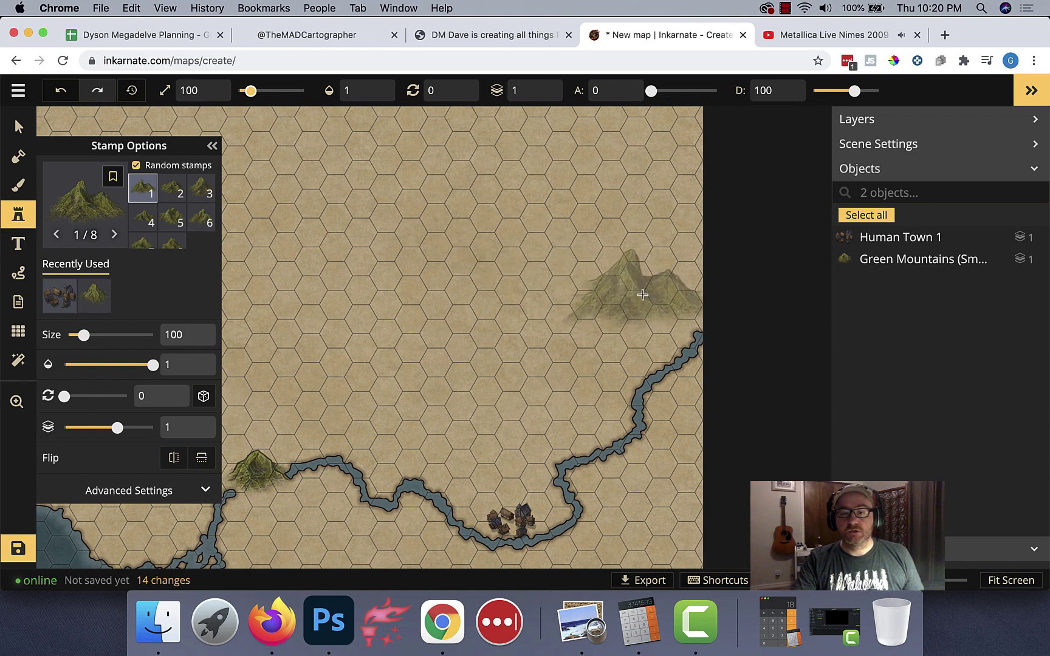
drag(204, 91, 154, 91)
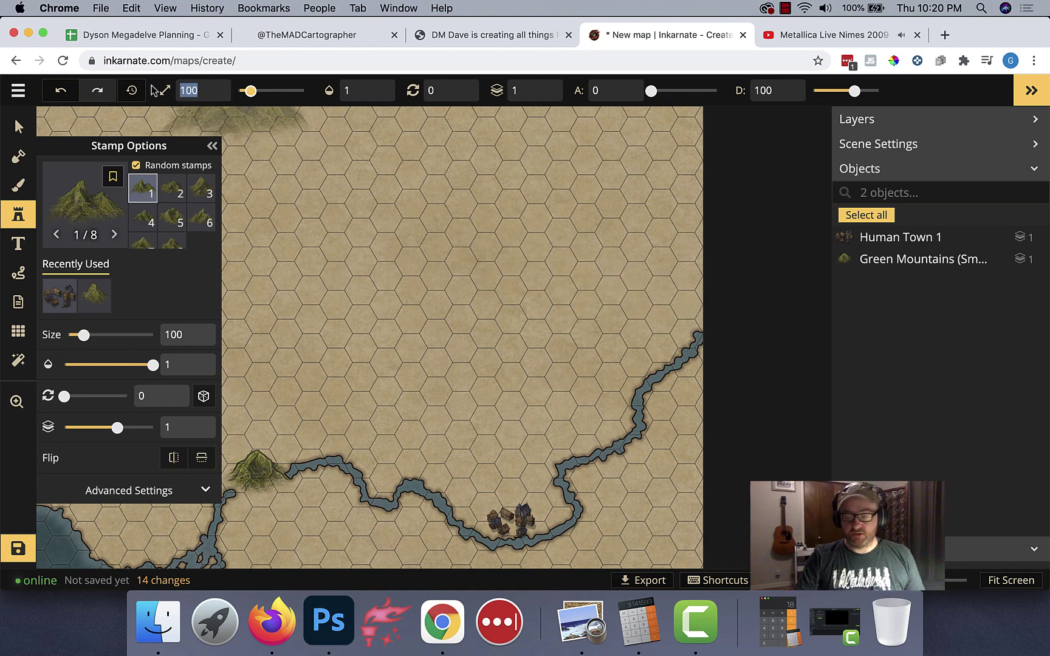
text(75)
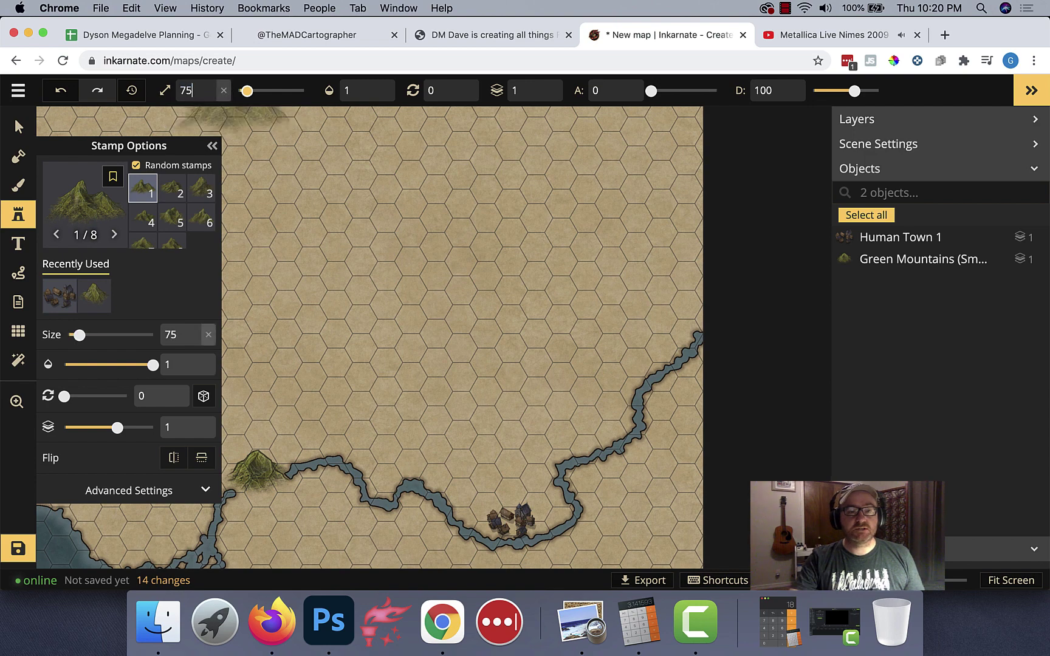
Stamp a cluster of large green mountains across the map's northeast
click(672, 304)
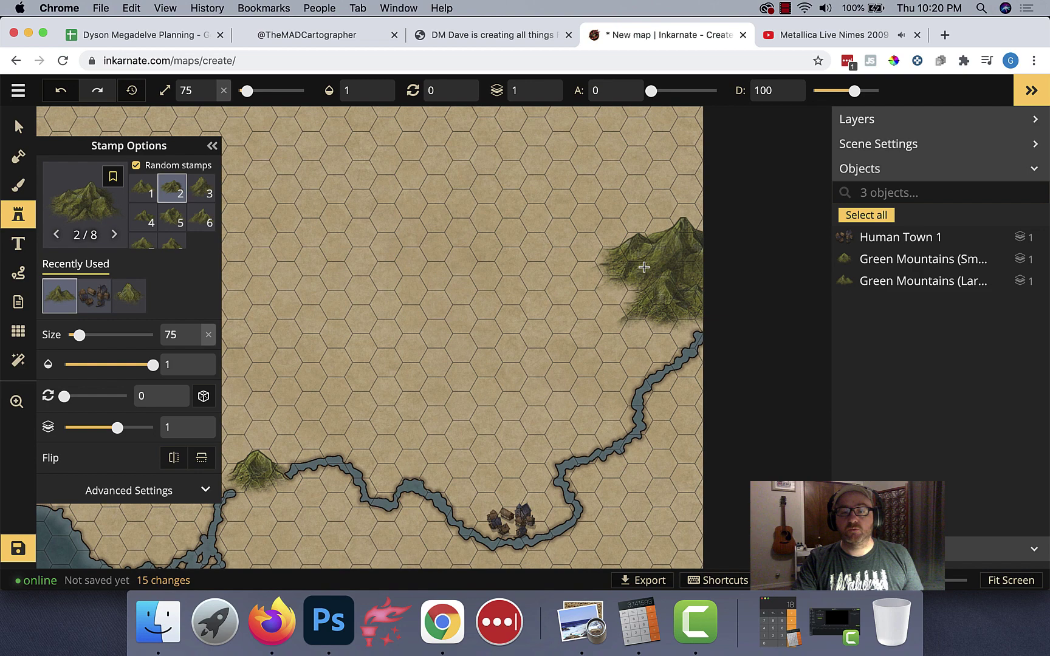
click(643, 267)
click(607, 277)
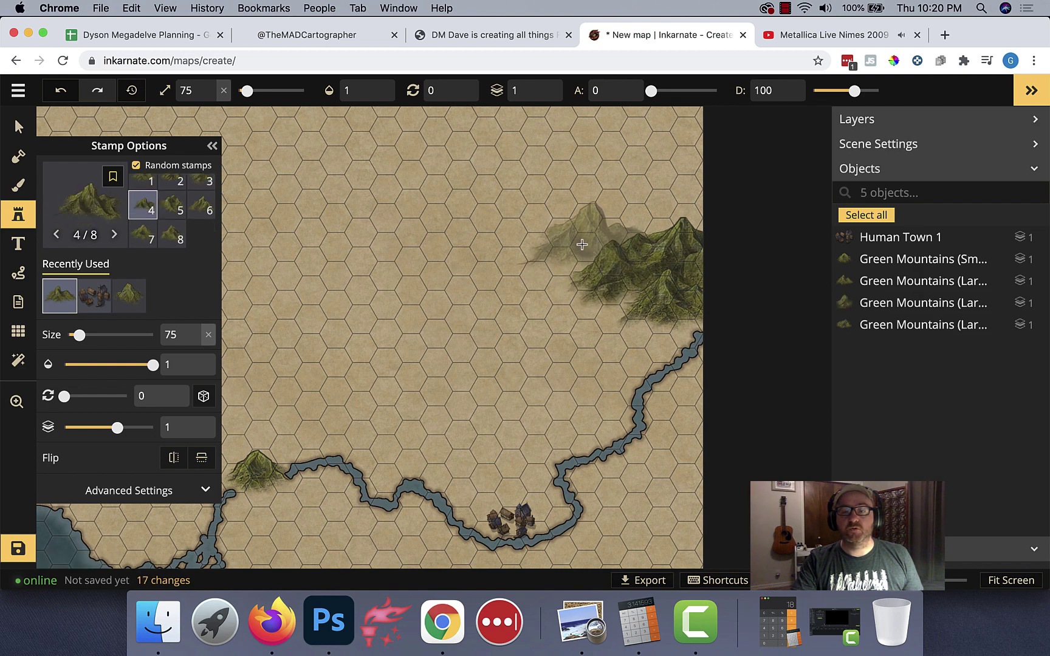
click(641, 219)
click(638, 289)
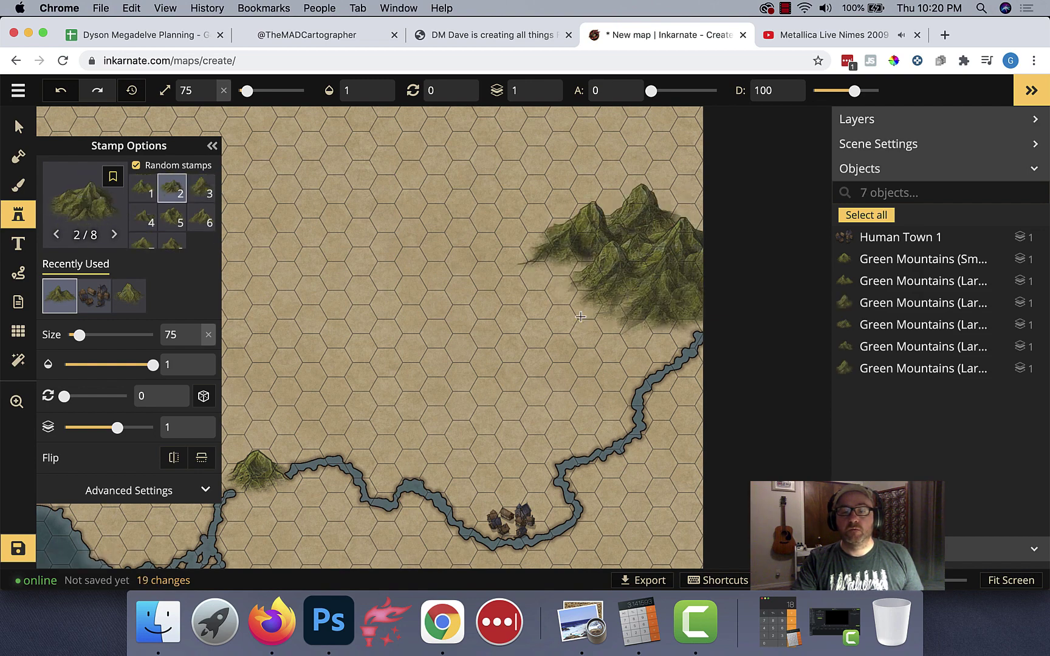
click(556, 319)
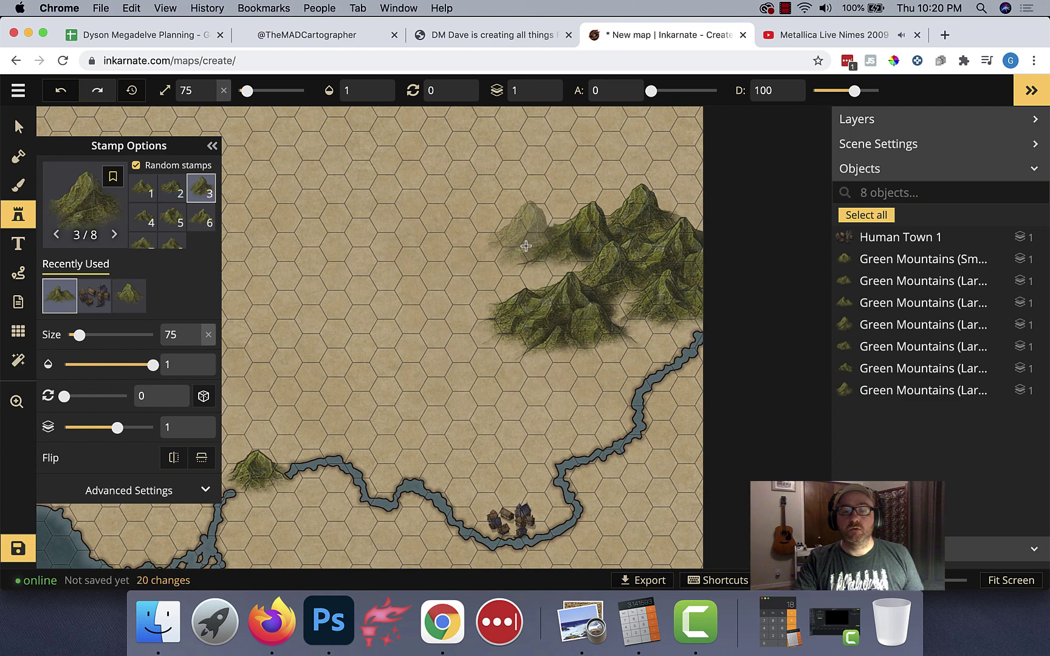
click(524, 248)
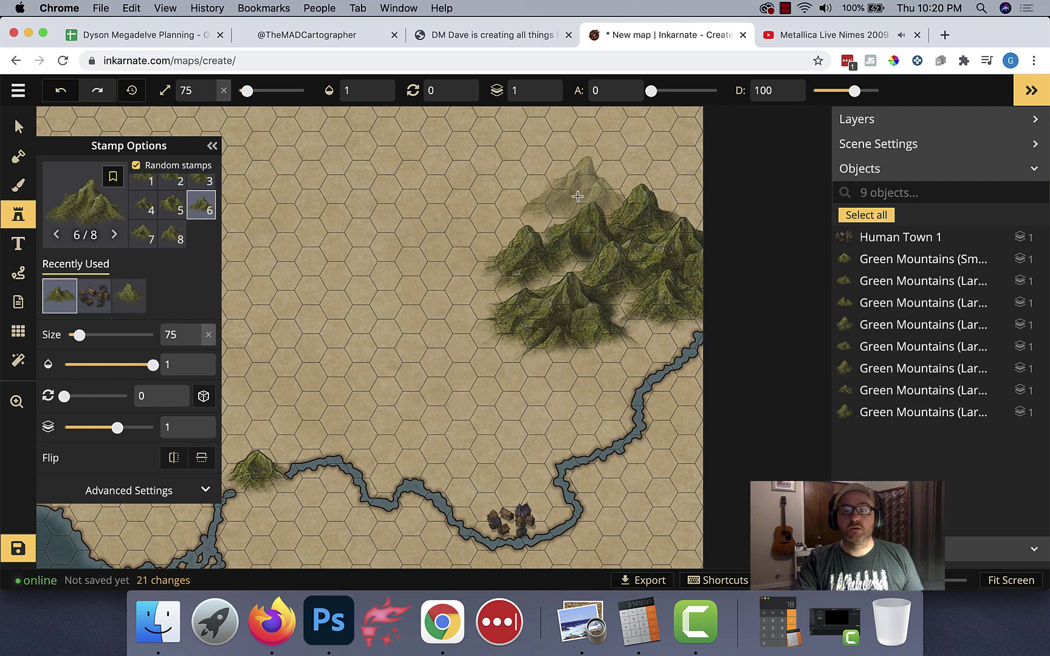
click(579, 196)
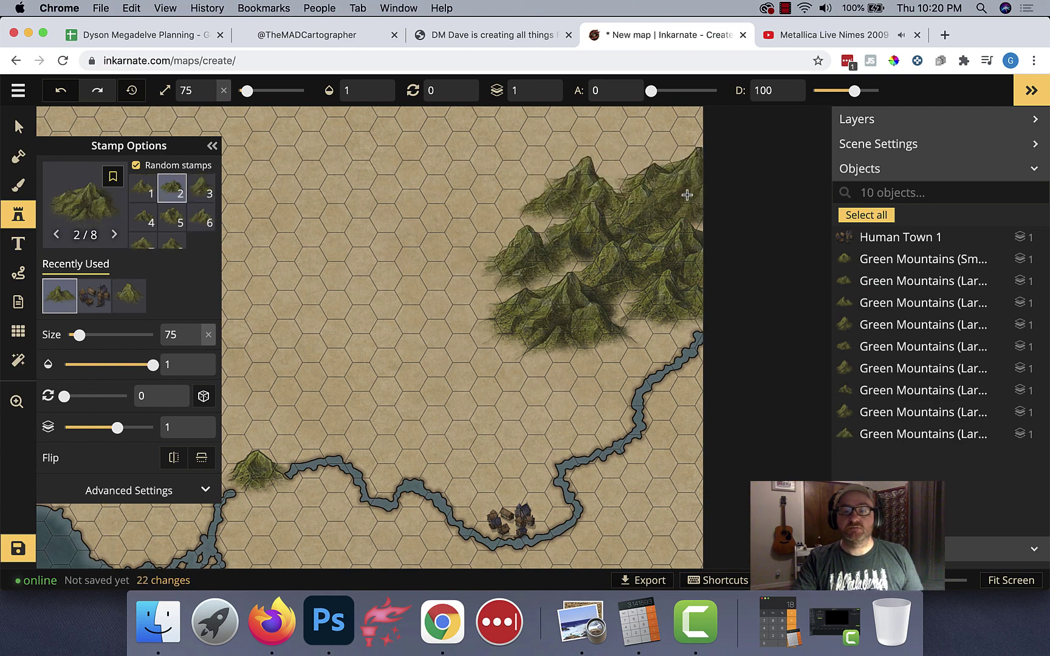
click(687, 195)
Fill the top-right corner with more large mountains up to the top edge
scroll(609, 222, down, 3)
scroll(610, 221, down, 2)
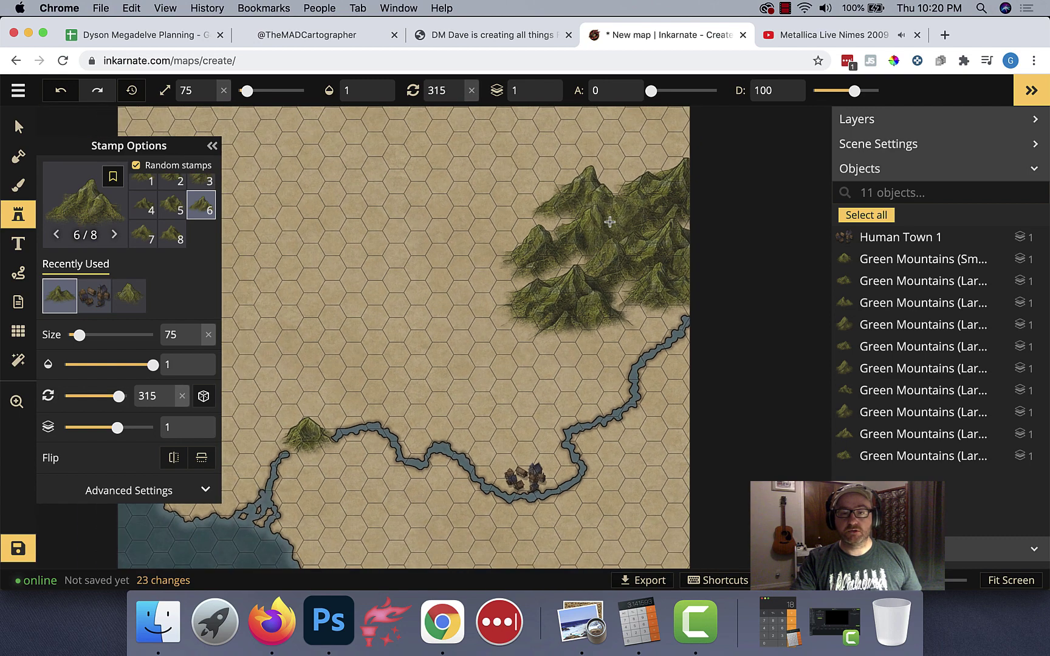
scroll(610, 221, down, 1)
scroll(610, 222, up, 5)
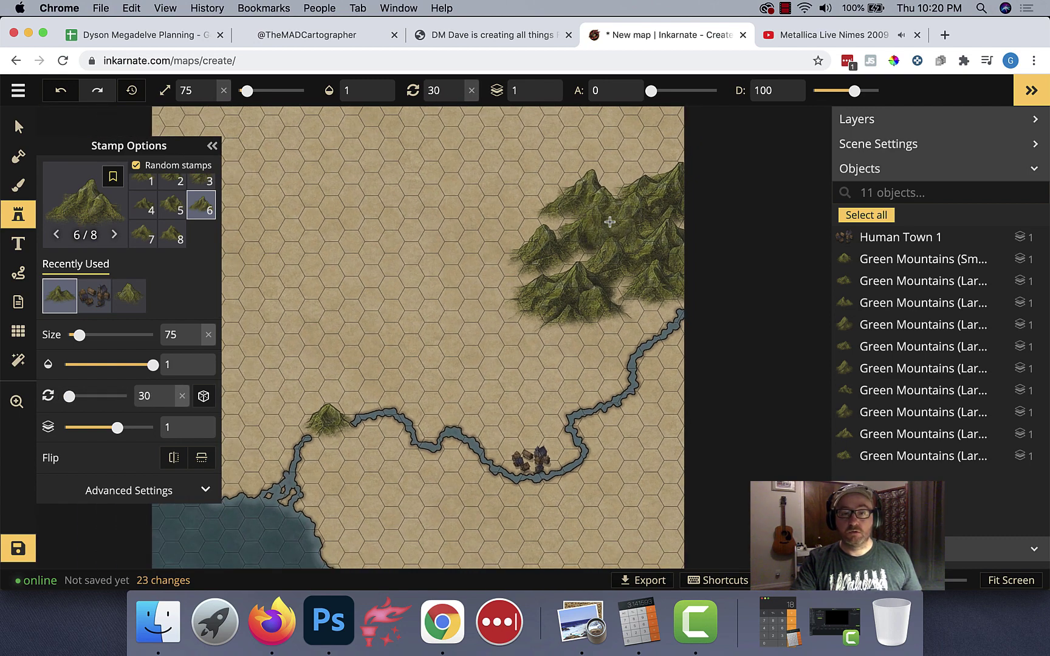
scroll(610, 222, down, 2)
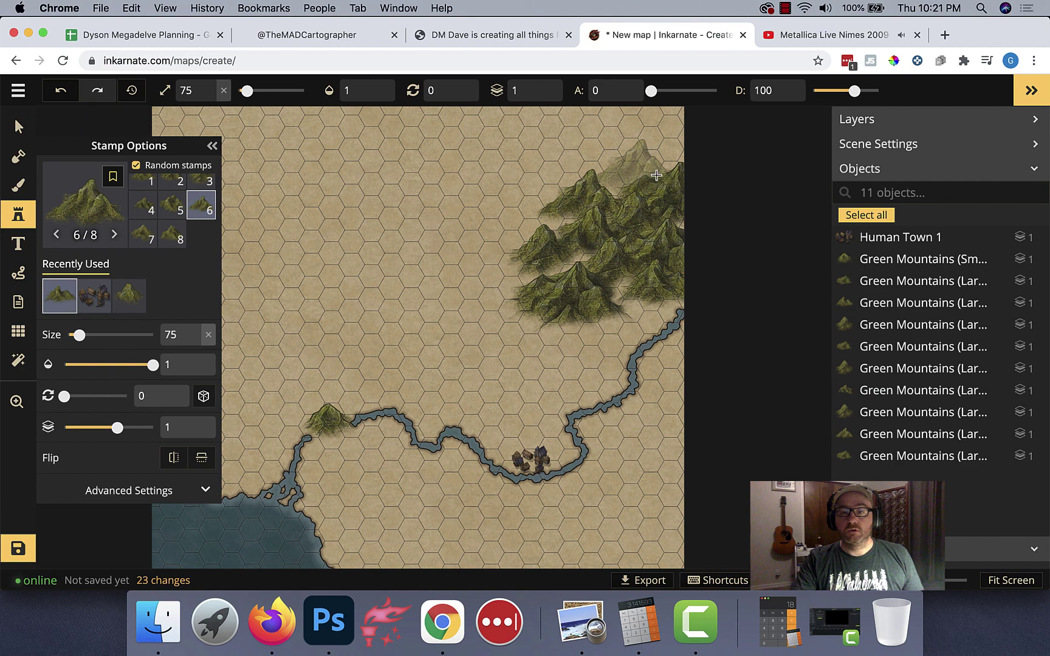
click(674, 152)
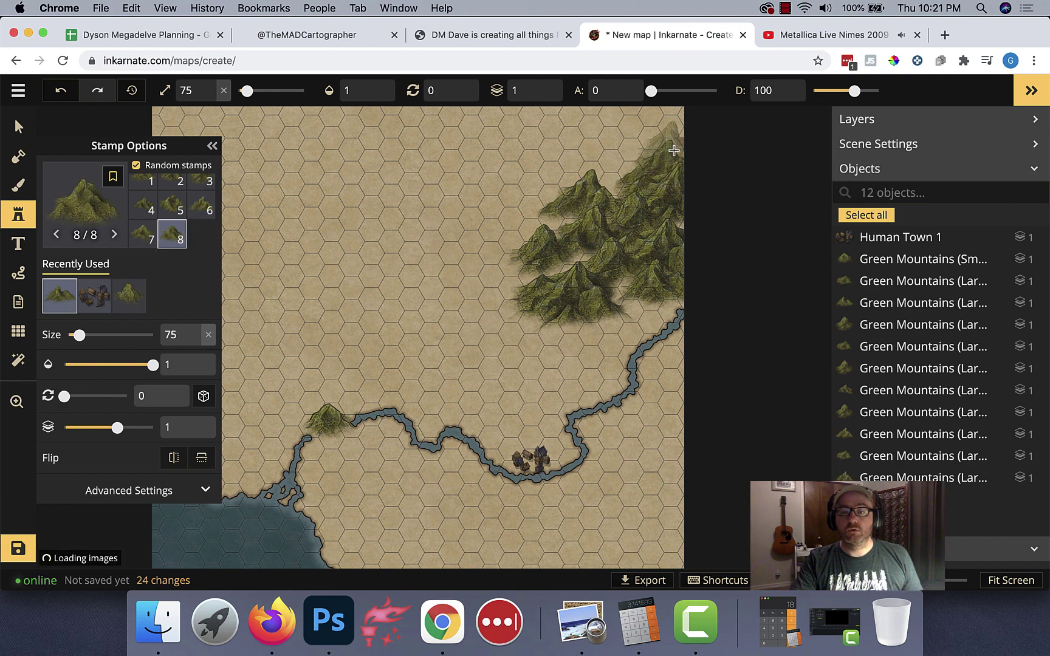
click(660, 143)
click(643, 131)
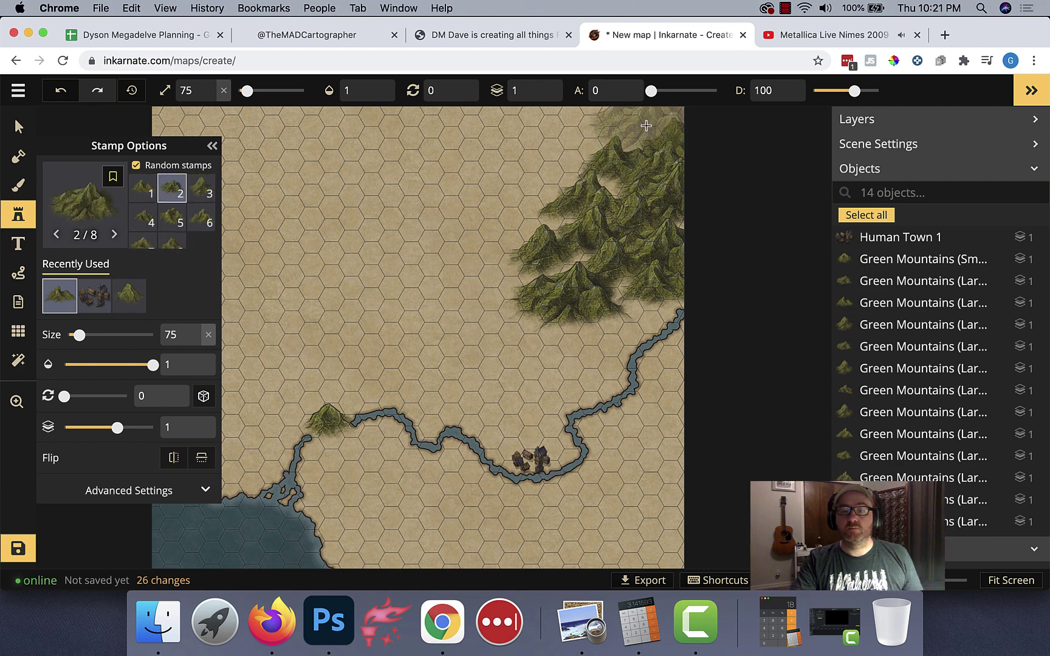
click(635, 133)
key(space)
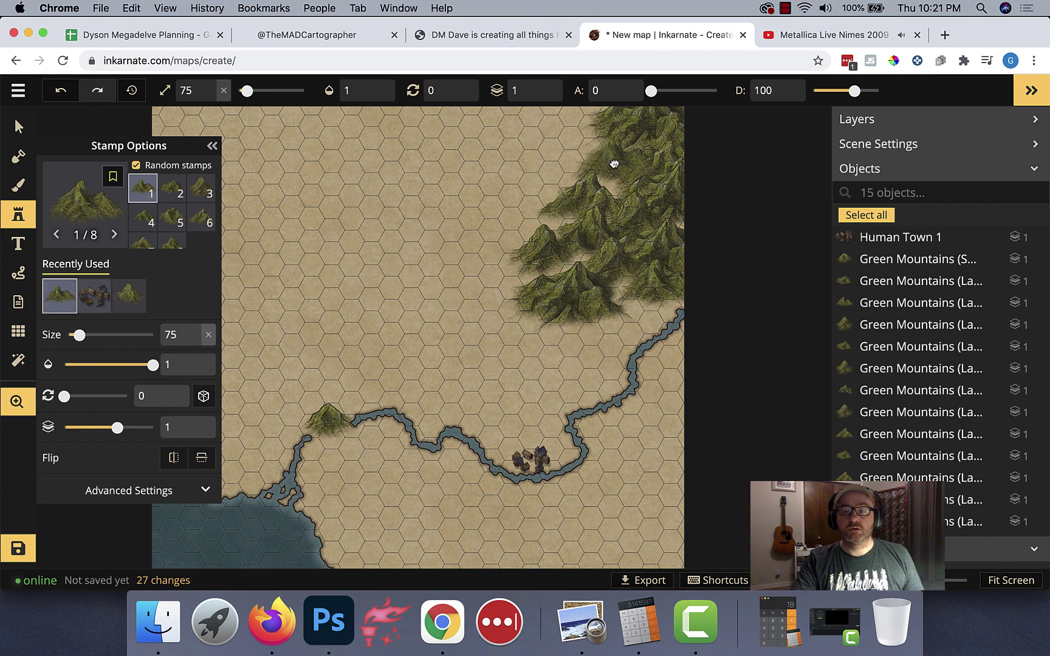
drag(613, 161, 604, 224)
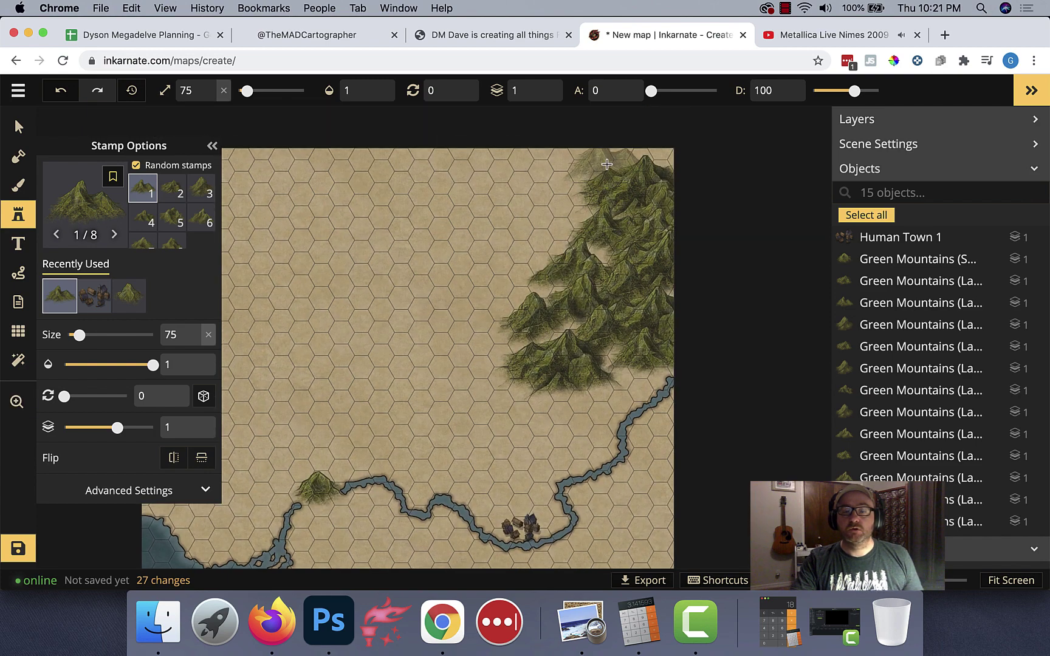
click(647, 158)
click(656, 155)
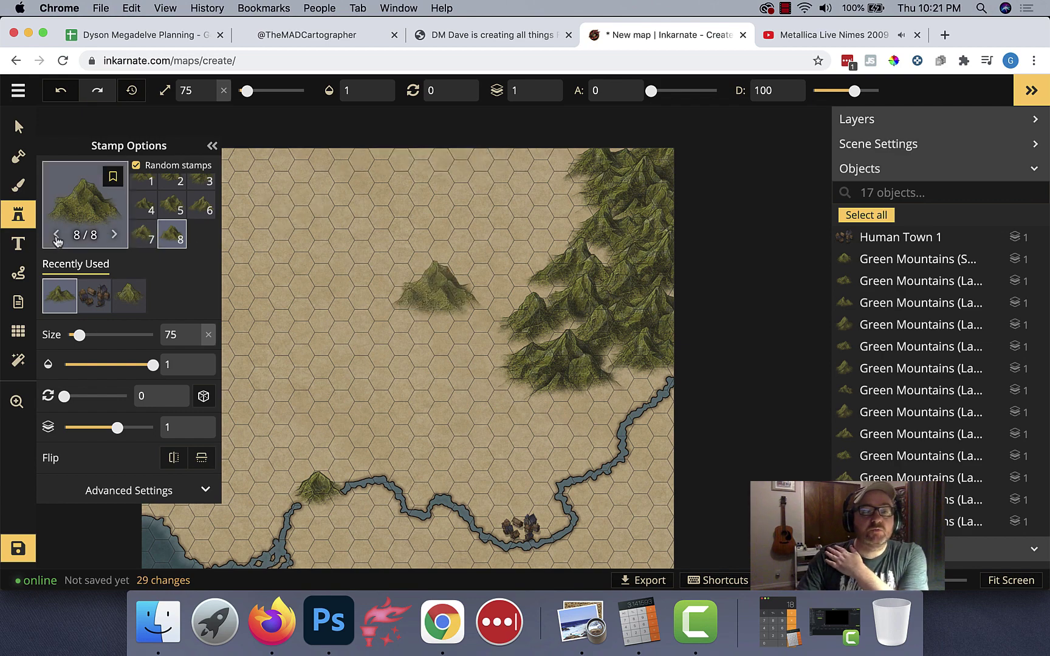
Search the catalog for 'hill', load Green Hills and widen the stamp spread
click(78, 207)
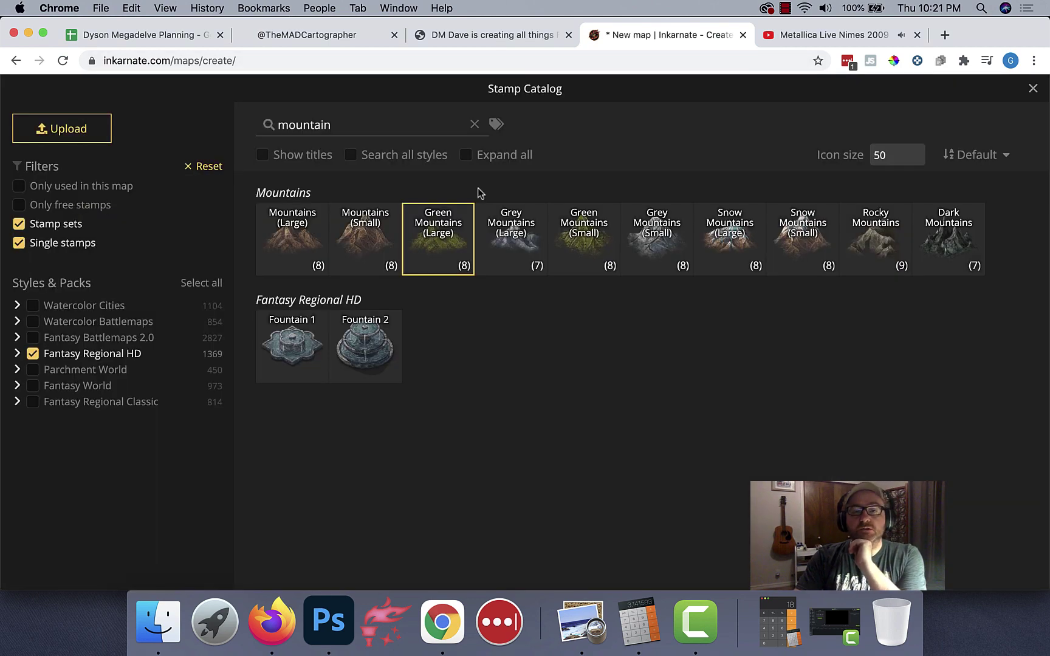
key(super+a)
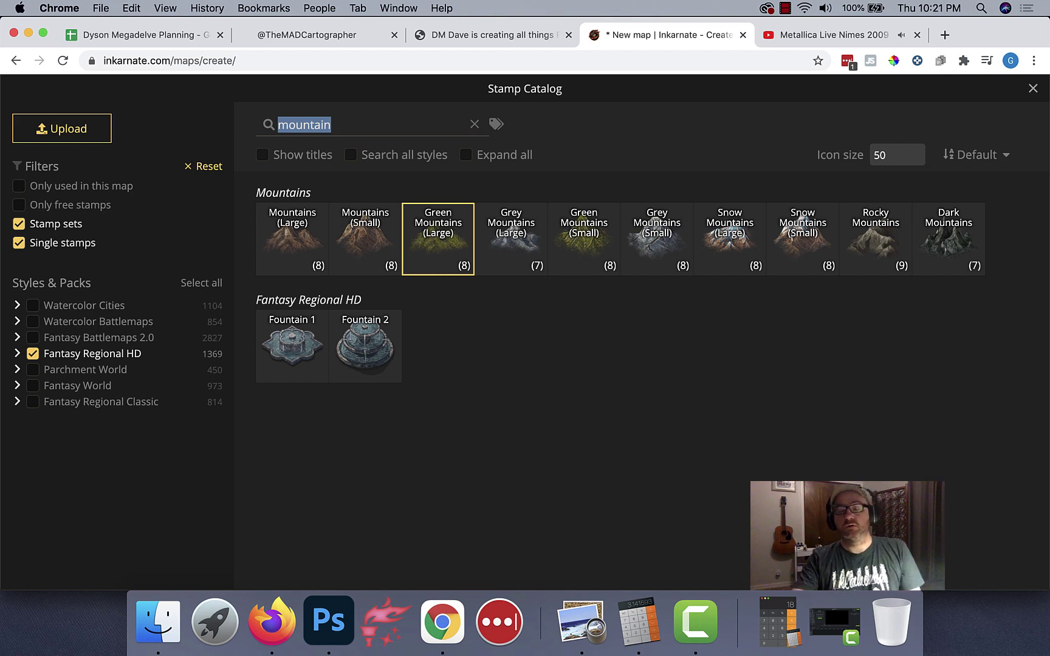
text(hill)
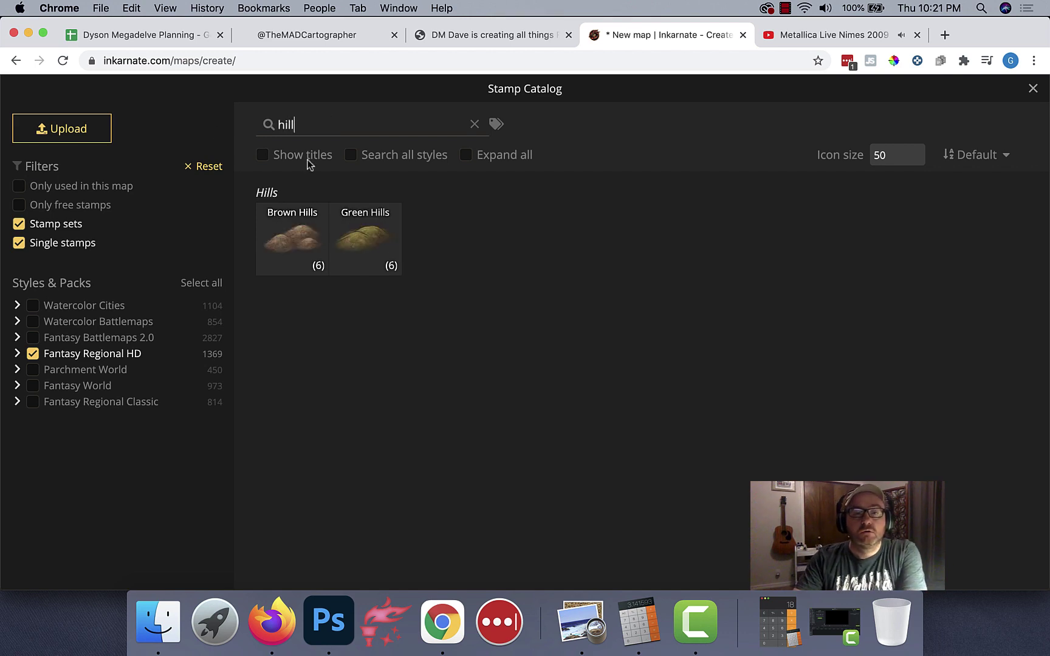
click(368, 262)
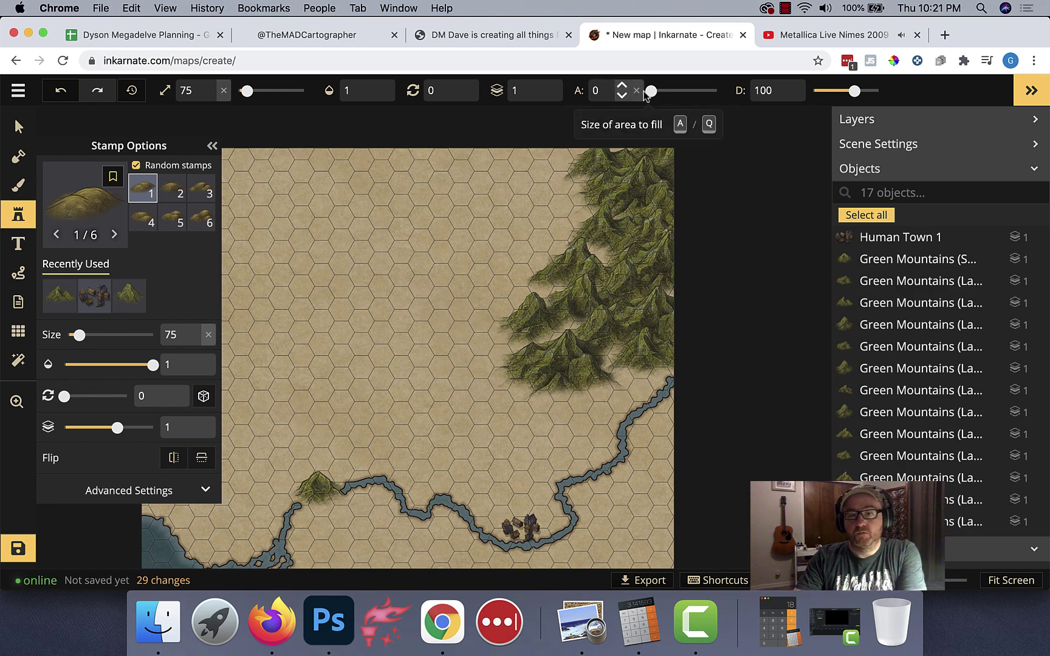
drag(652, 90, 691, 91)
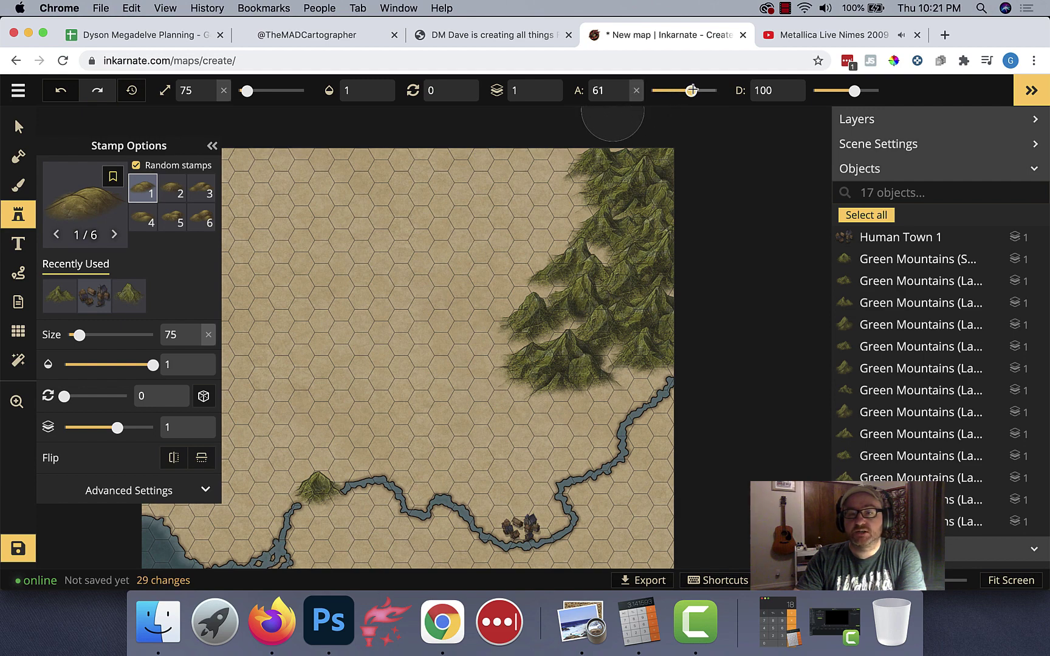
mouse_move(611, 155)
mouse_down()
mouse_move(565, 166)
mouse_move(571, 204)
mouse_move(529, 260)
mouse_move(505, 325)
mouse_move(511, 357)
mouse_move(542, 380)
mouse_move(627, 362)
mouse_up()
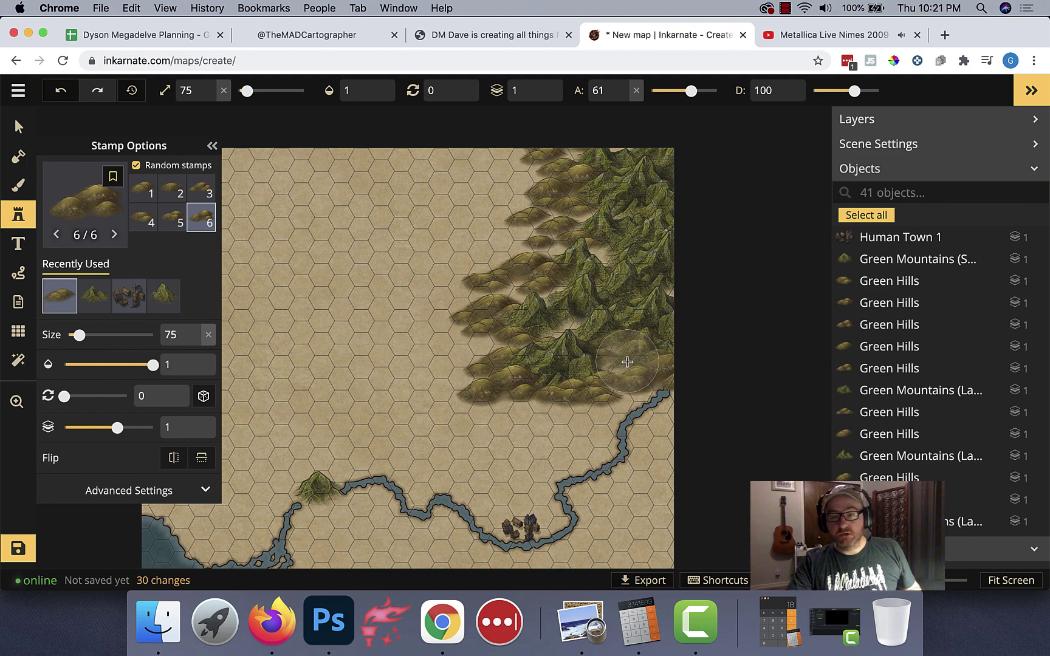
key(super+z)
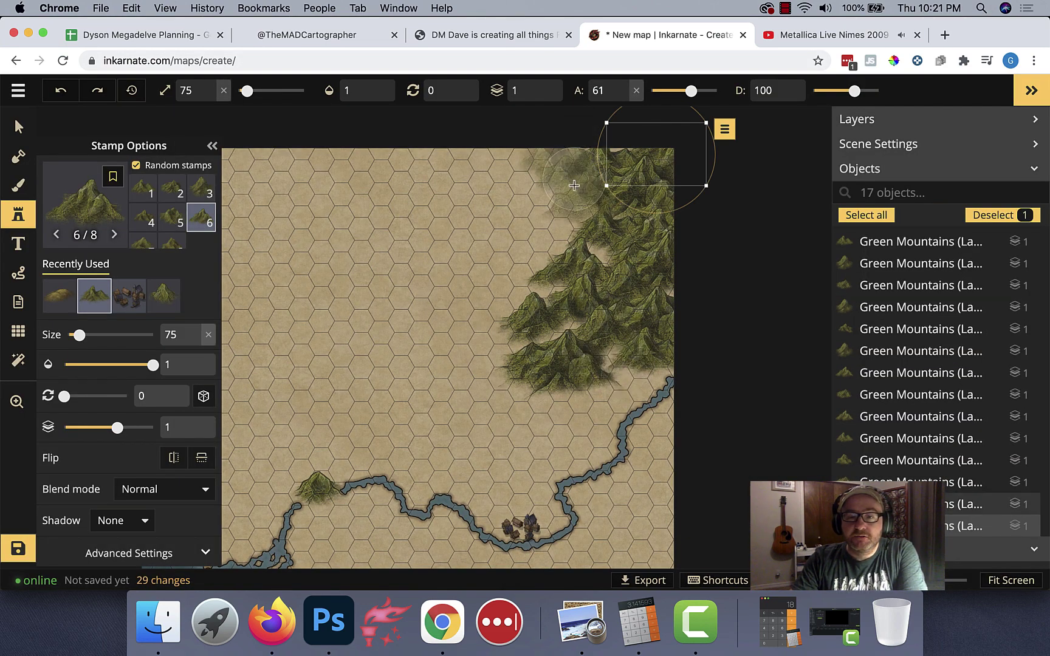
Paint Green Hills foothills down the range's western edge, undoing stray strokes
mouse_move(574, 185)
mouse_down()
mouse_move(522, 290)
mouse_move(515, 334)
mouse_move(531, 373)
mouse_move(564, 293)
mouse_move(551, 277)
mouse_up()
key(super+z)
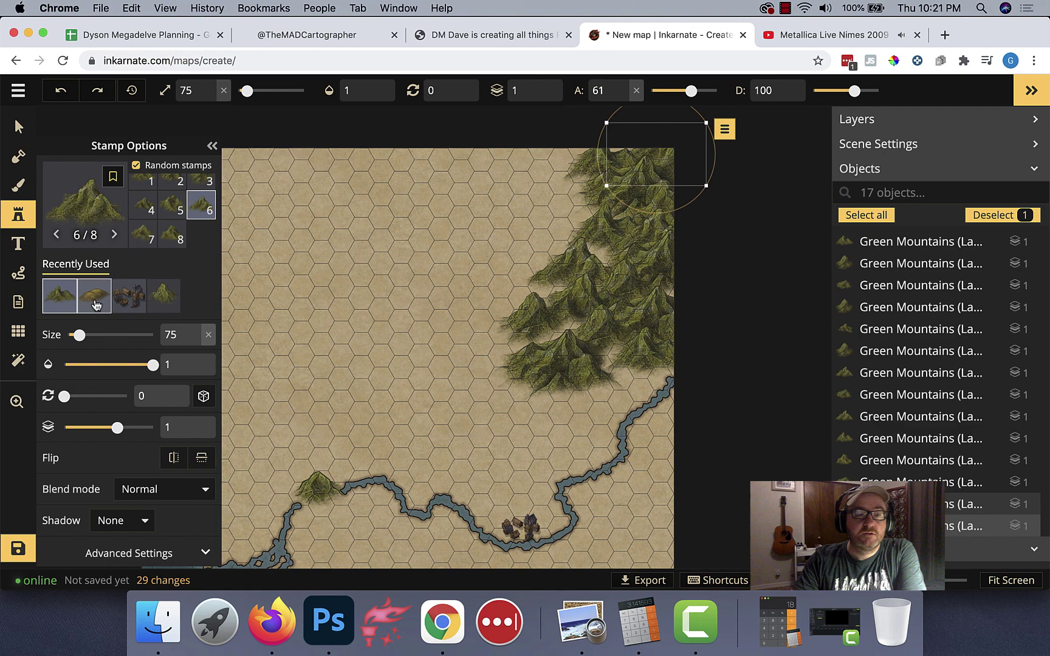
click(96, 302)
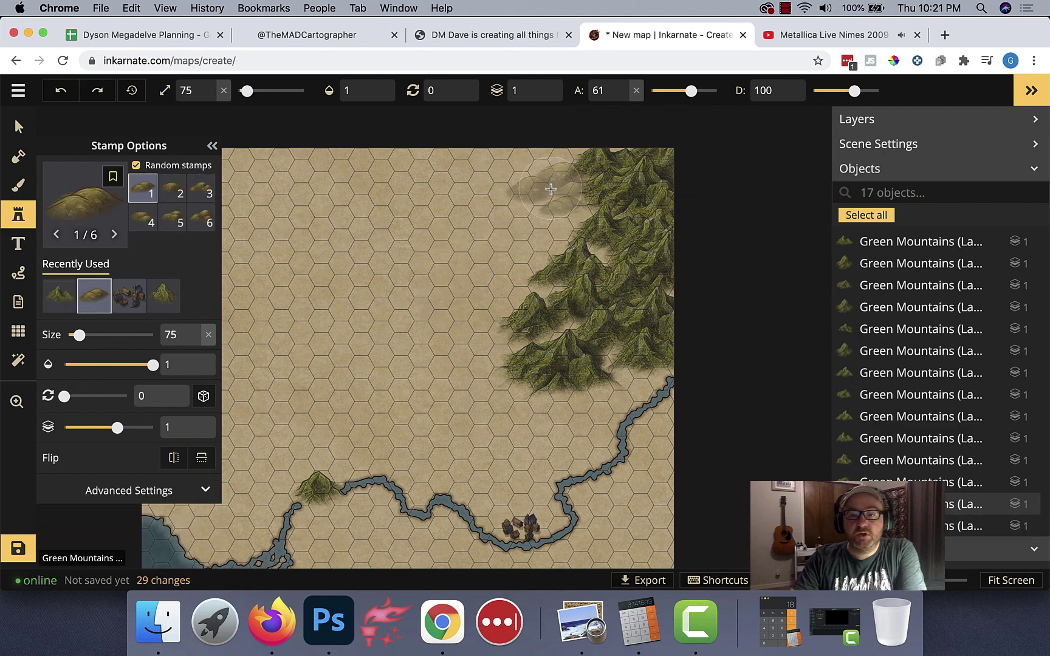
mouse_move(556, 177)
mouse_down()
mouse_move(551, 230)
mouse_move(491, 329)
mouse_move(518, 380)
mouse_move(563, 393)
mouse_up()
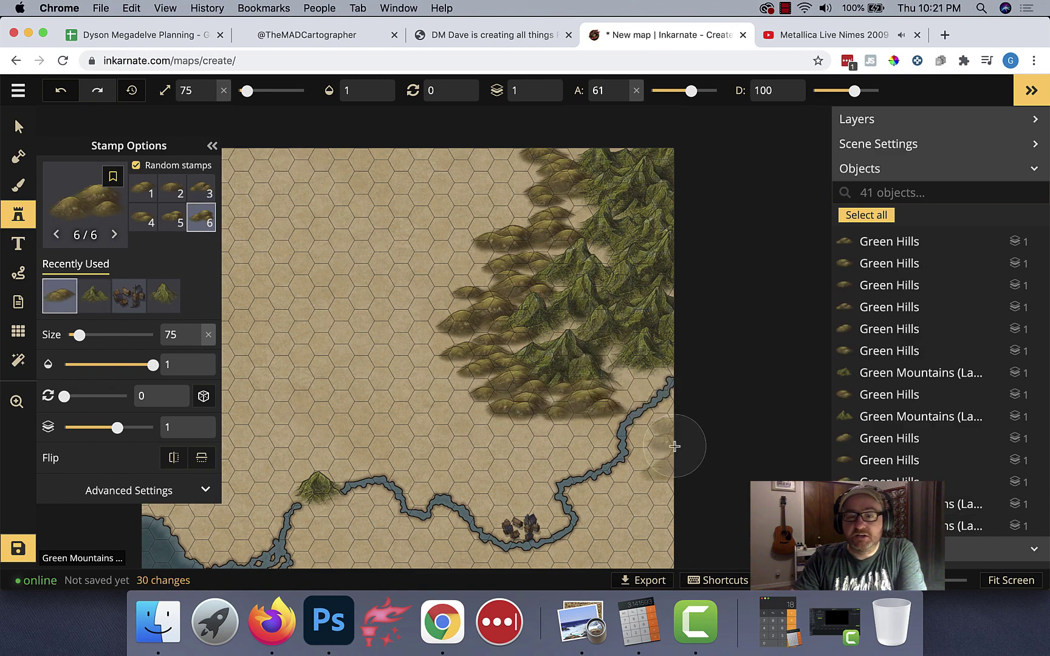
drag(674, 447, 638, 414)
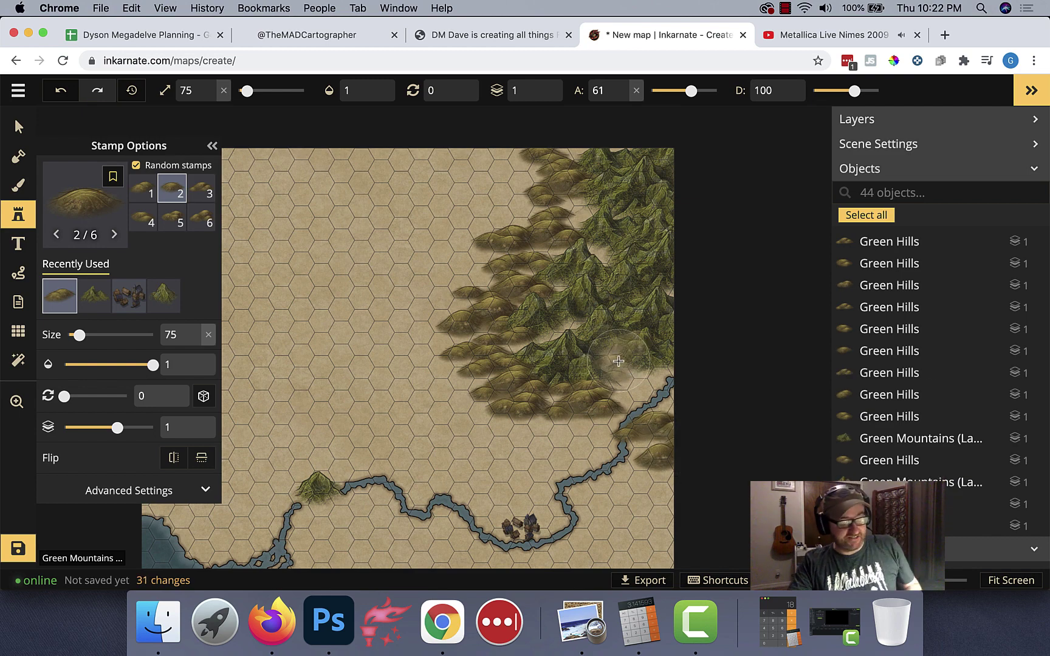
key(super+z)
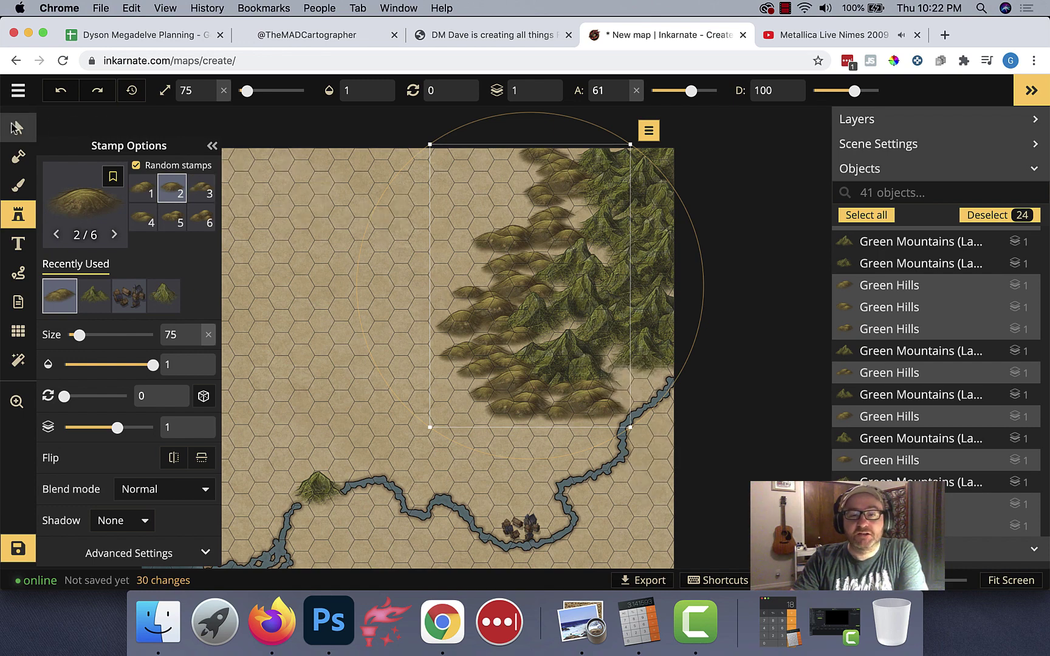
click(16, 127)
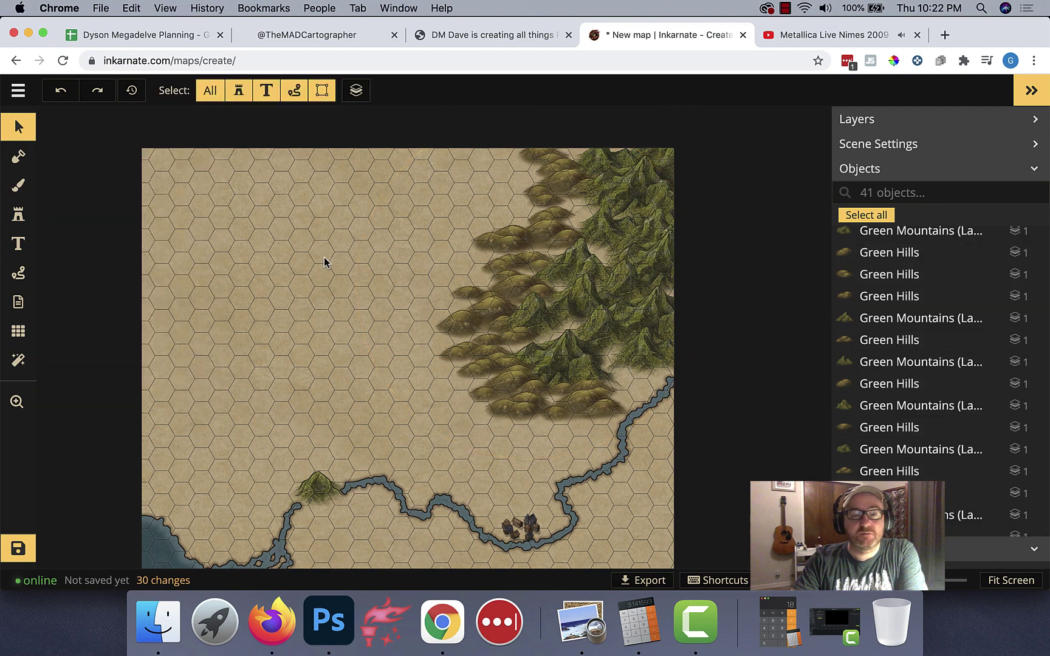
Stamp five Green Hills across the open western land, down toward the river's western end
click(18, 217)
click(344, 254)
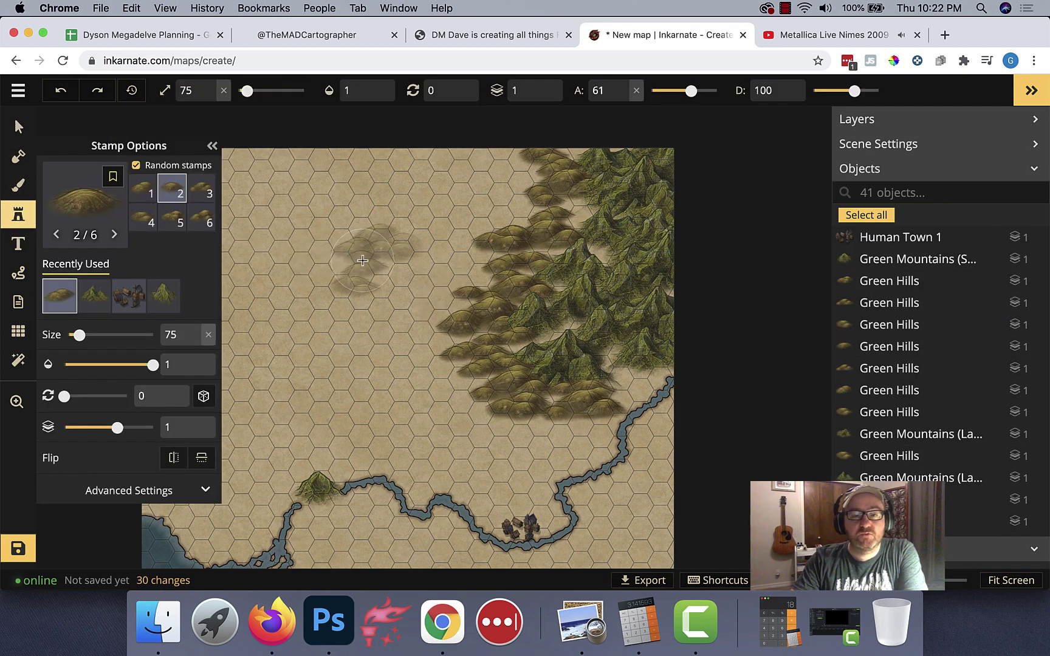
click(328, 304)
click(317, 377)
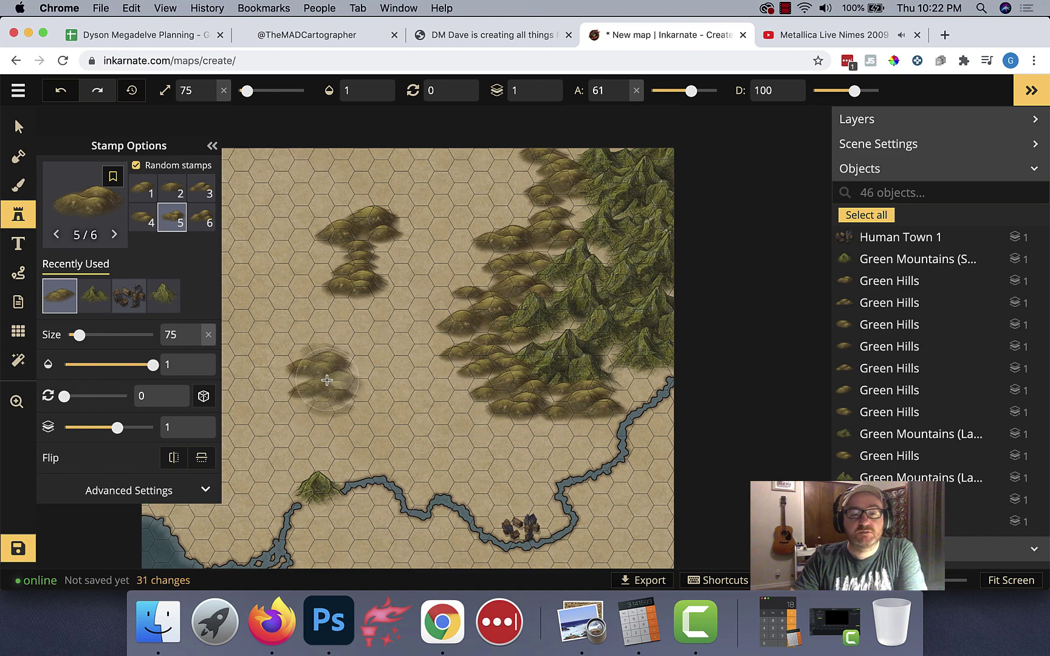
click(301, 488)
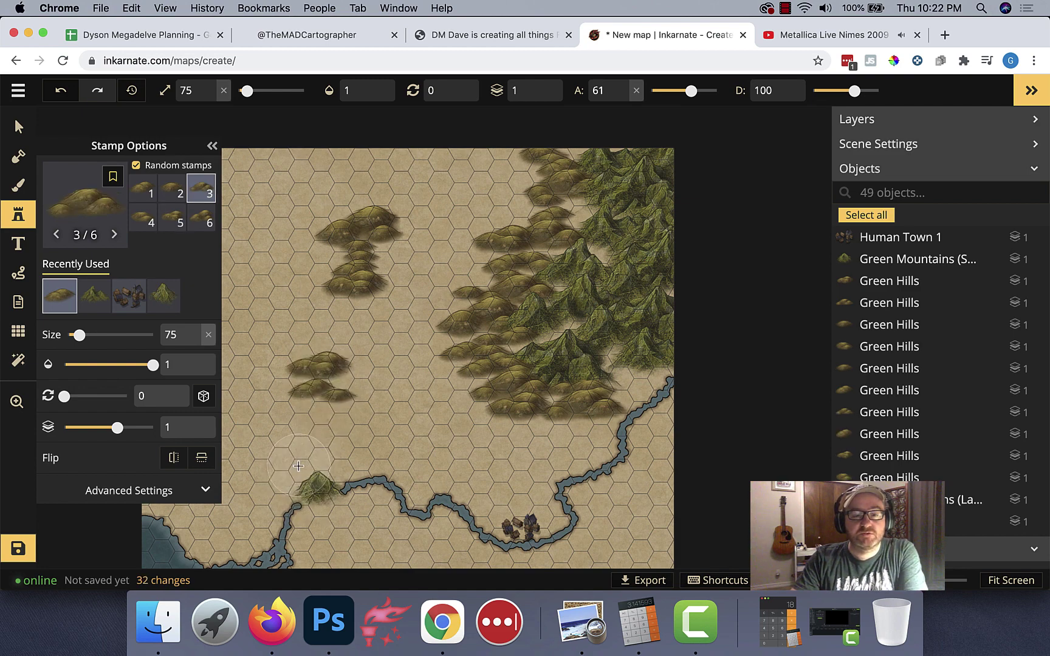
click(298, 467)
key(space)
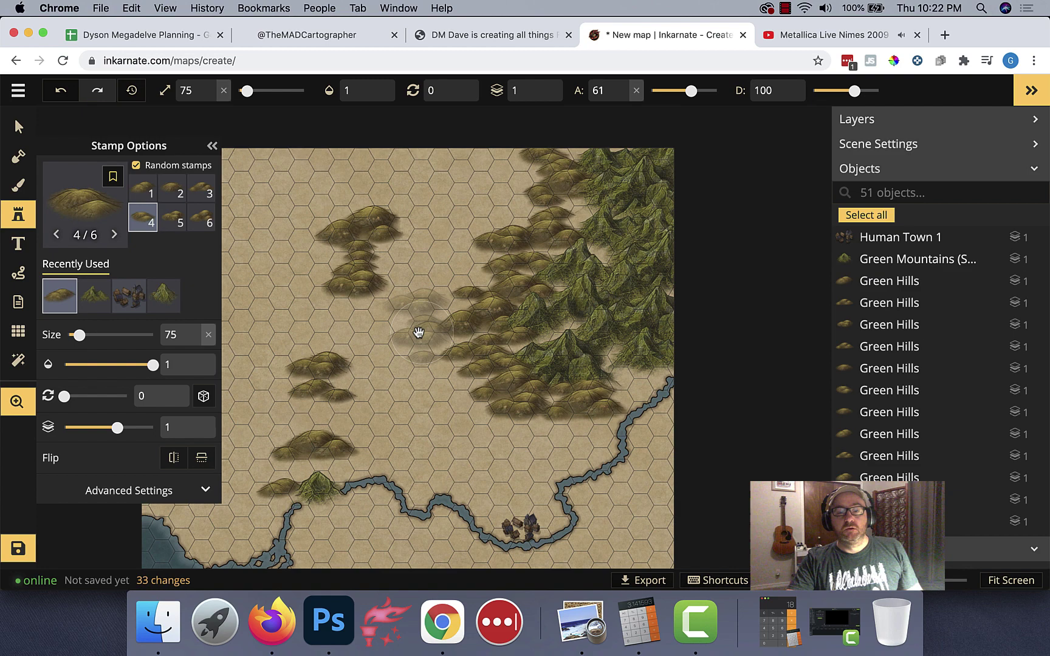
drag(418, 329, 454, 259)
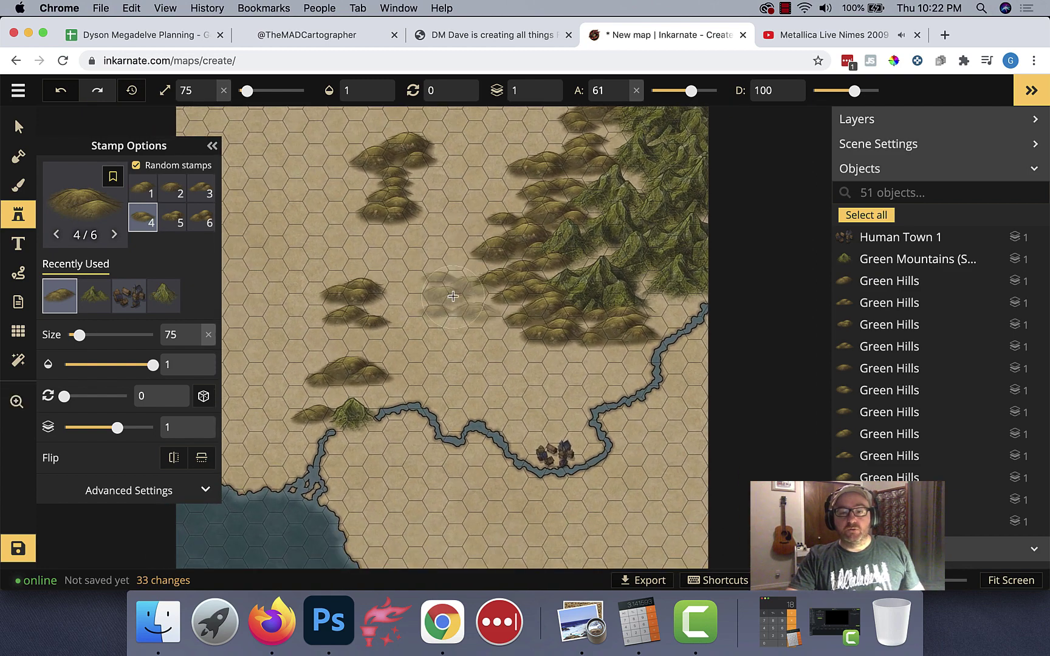
scroll(453, 316, down, 1)
scroll(453, 316, down, 5)
scroll(452, 317, up, 1)
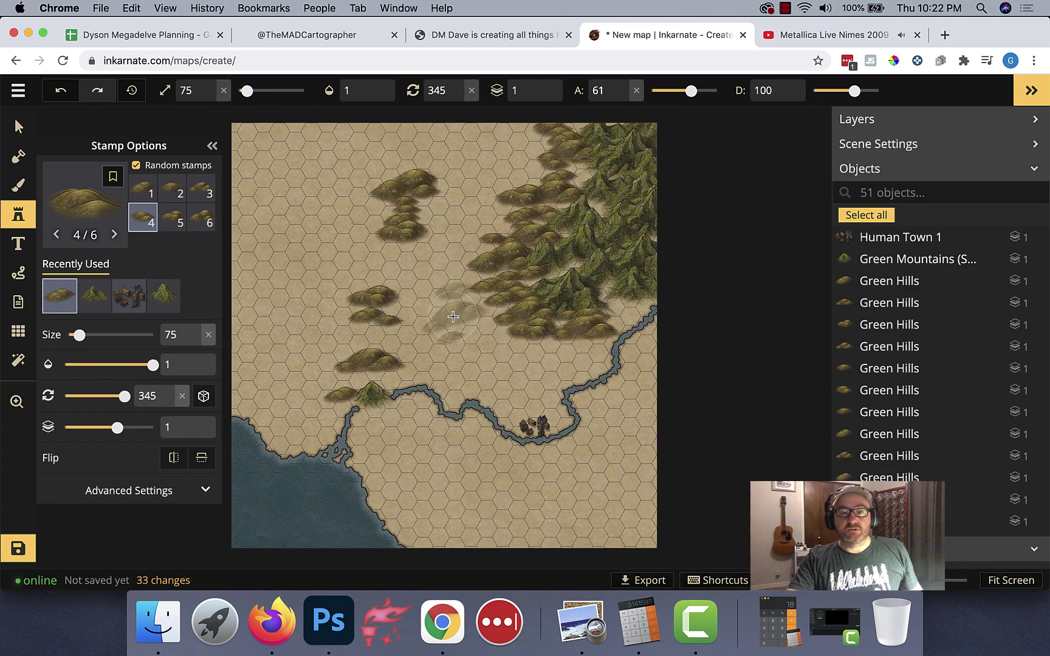
scroll(453, 316, up, 1)
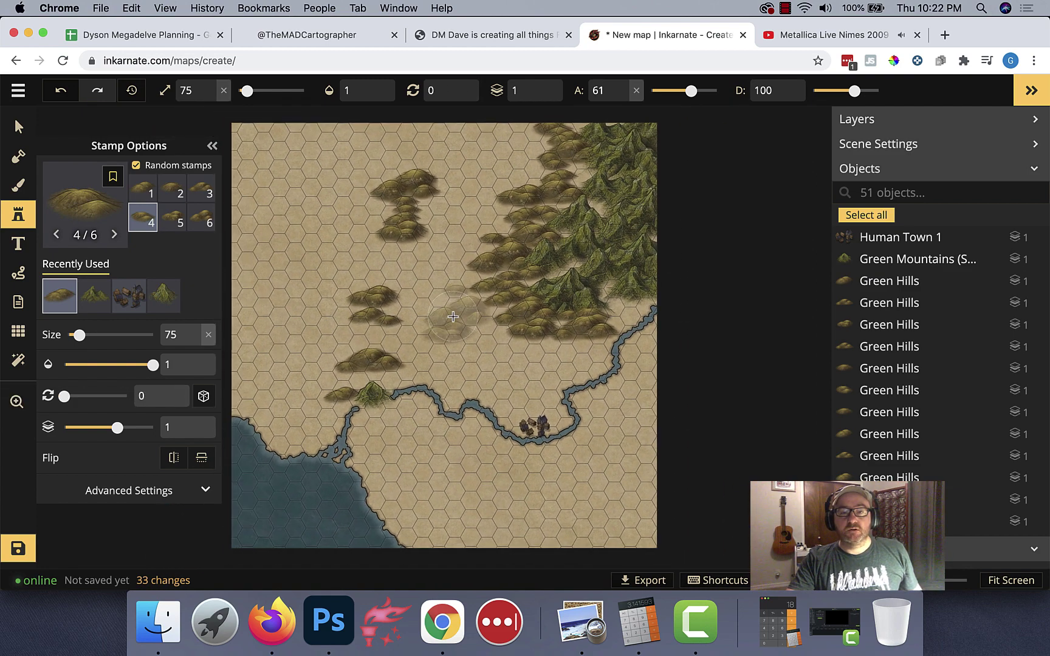
Nudge the small hill beside the river up and to the left
click(20, 127)
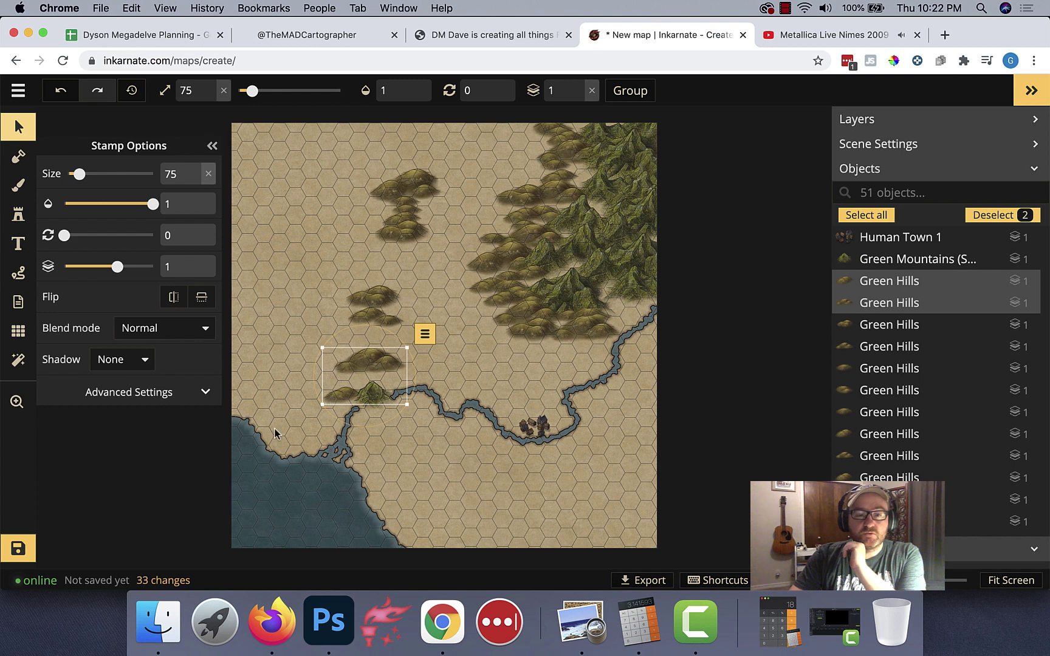
click(357, 429)
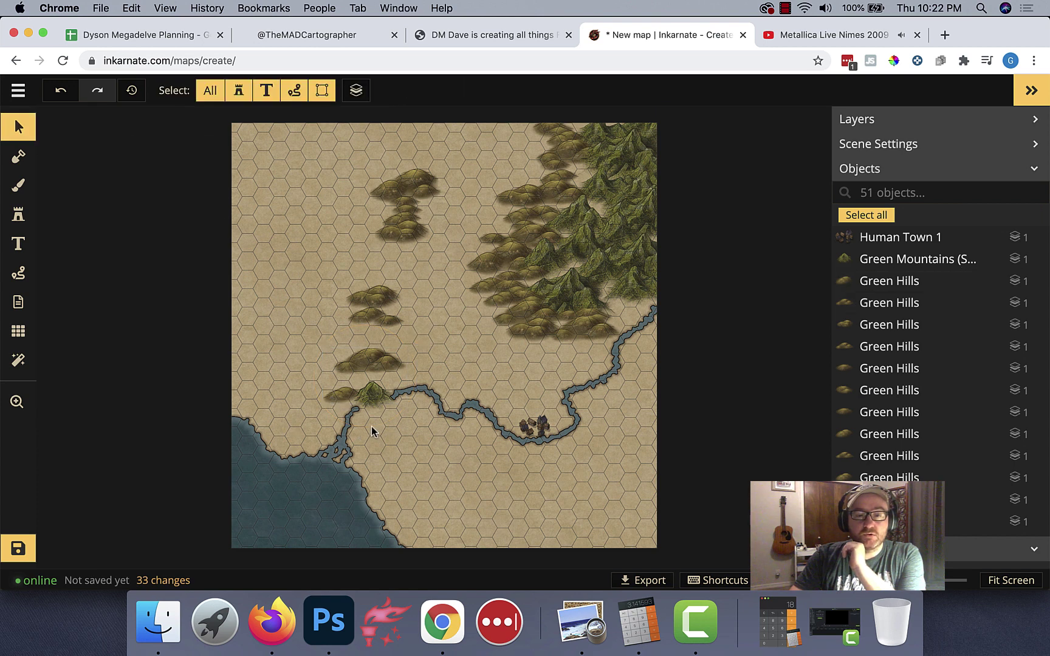
click(341, 396)
drag(339, 395, 326, 385)
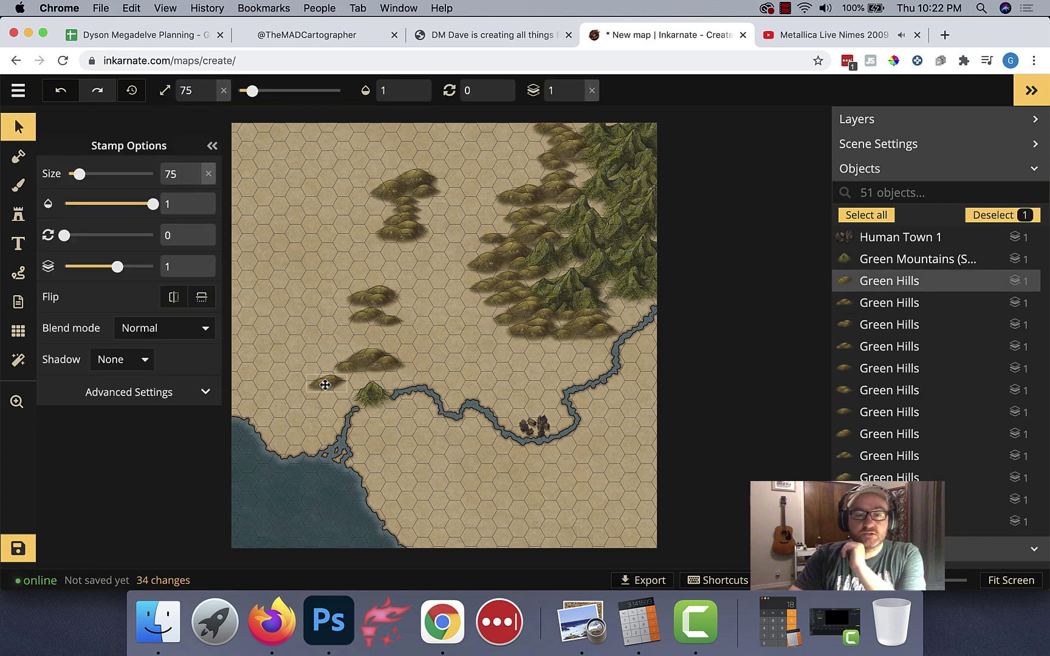
key(Escape)
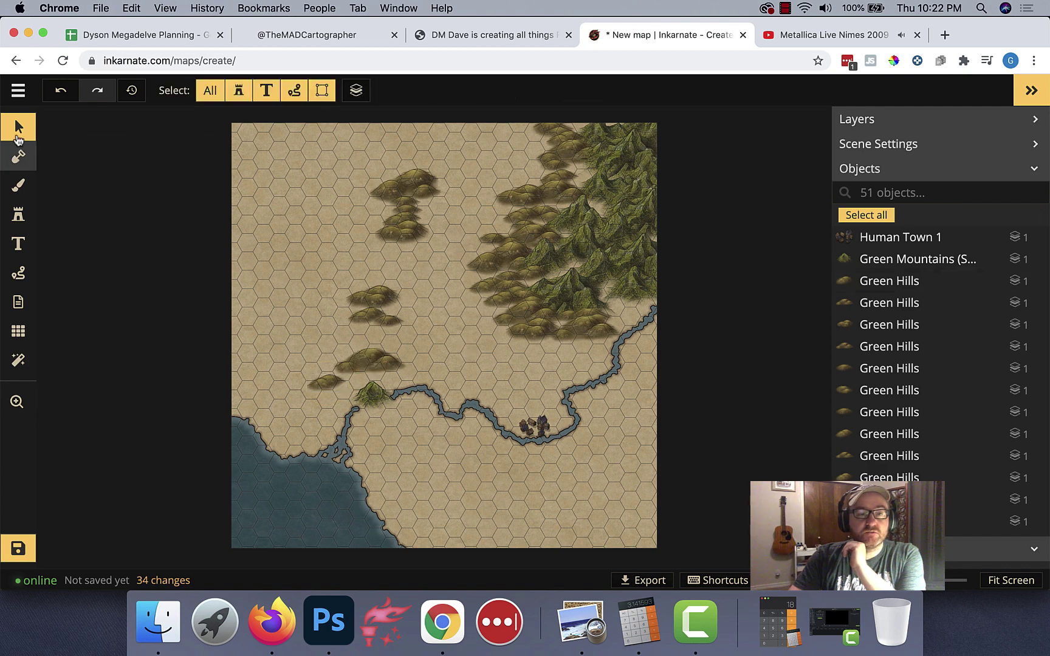
Bring up the Untitled-8 cavern and dungeon map in Photoshop and scroll across it
click(322, 623)
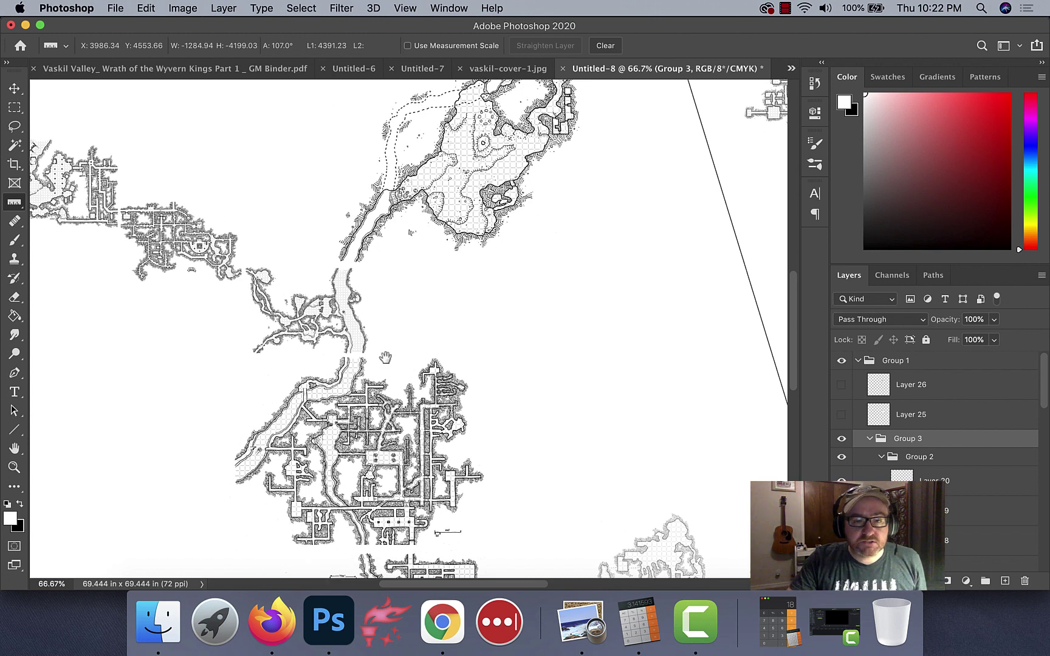
scroll(386, 357, left, 7)
scroll(386, 357, up, 2)
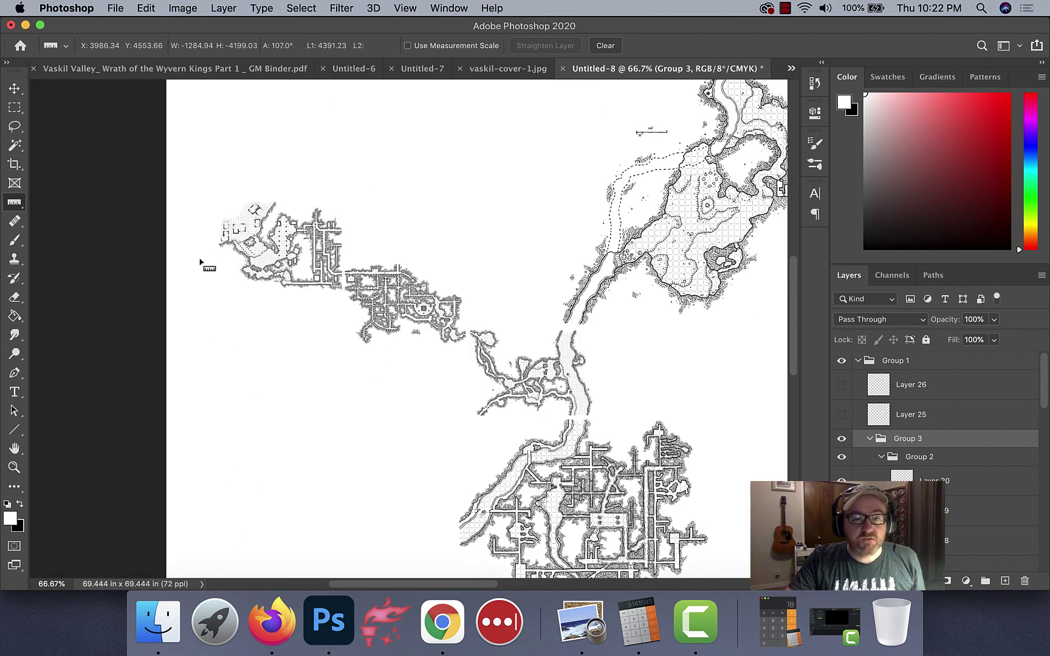
Stamp Desert Ruins 2 at size 25 just west of the small riverside hill
click(433, 640)
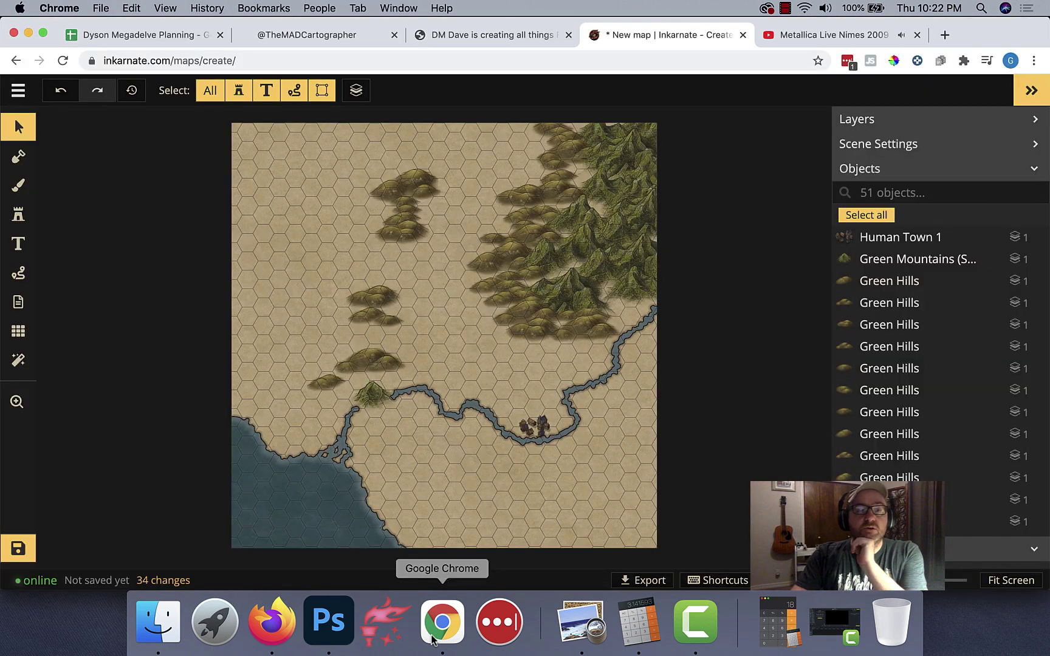
click(13, 215)
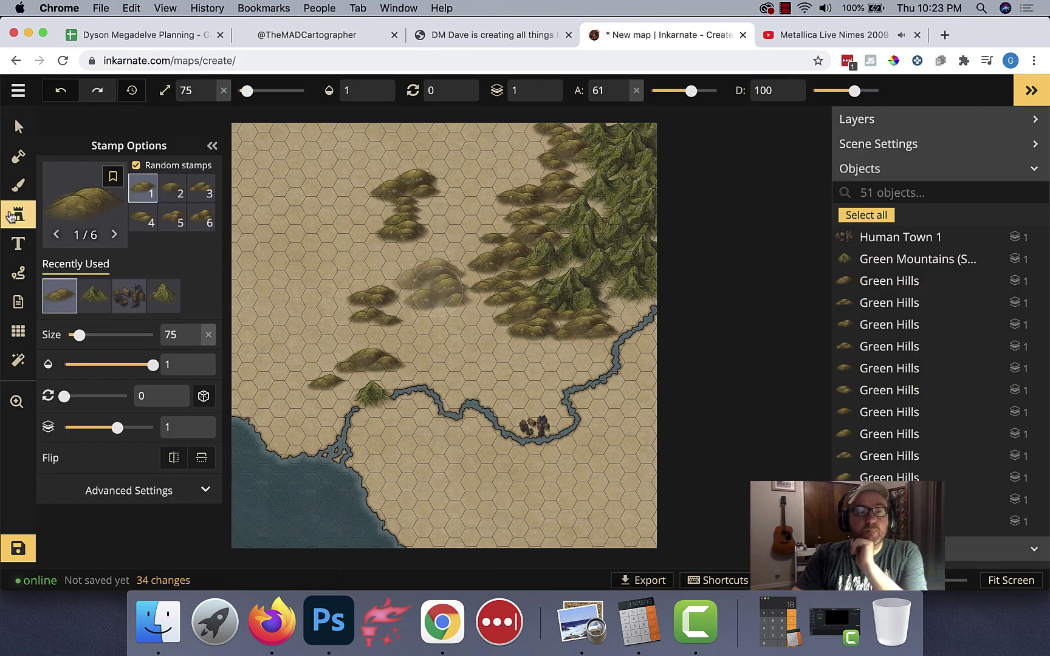
click(82, 208)
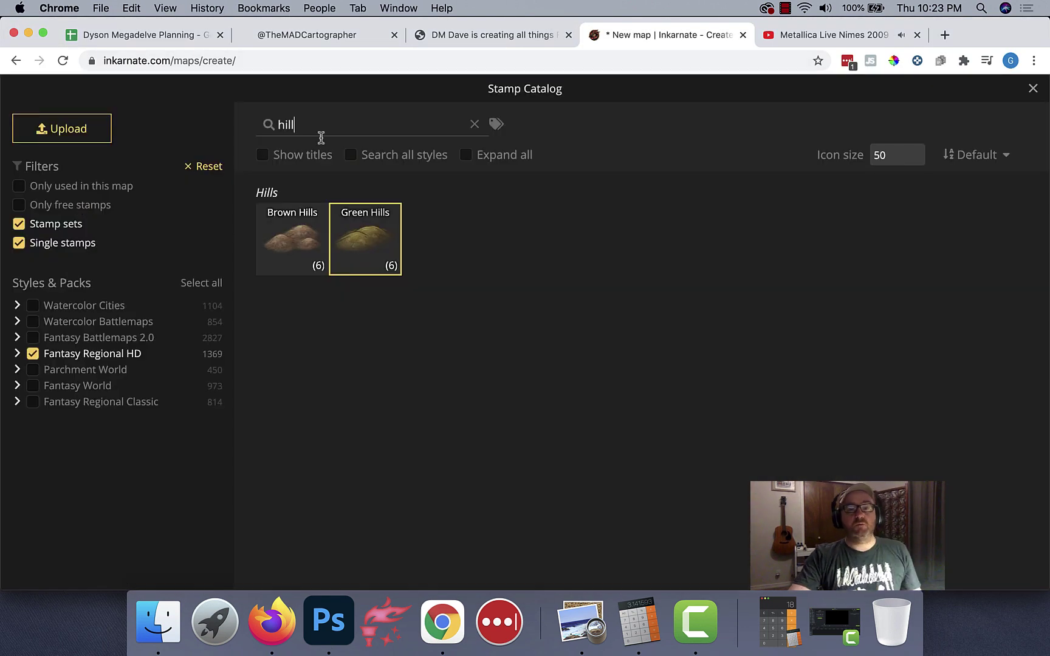
text(ruin)
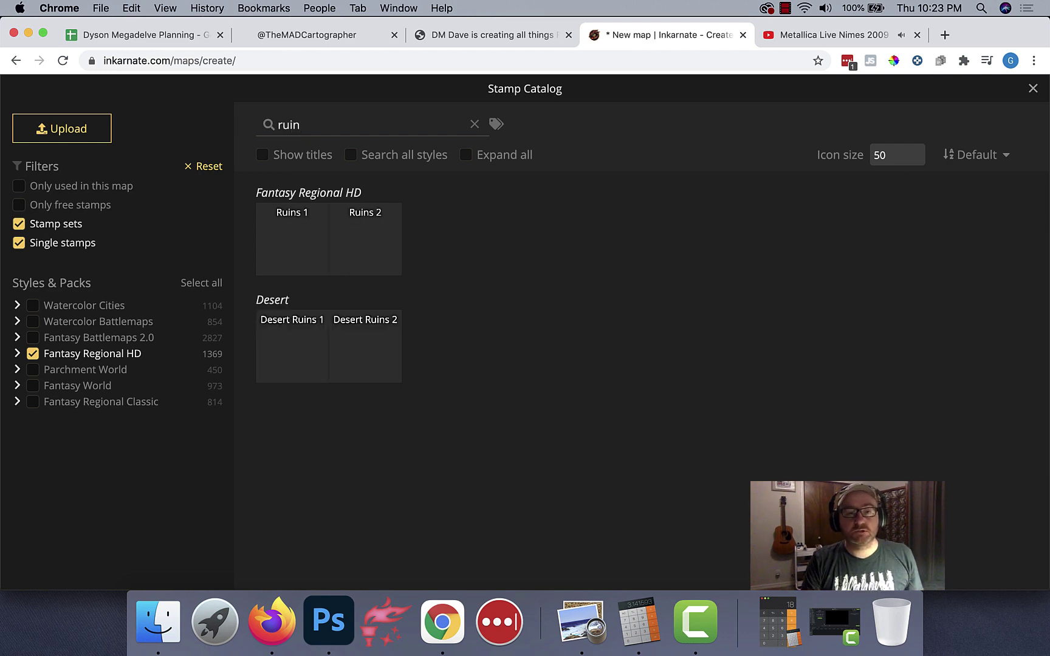
click(369, 365)
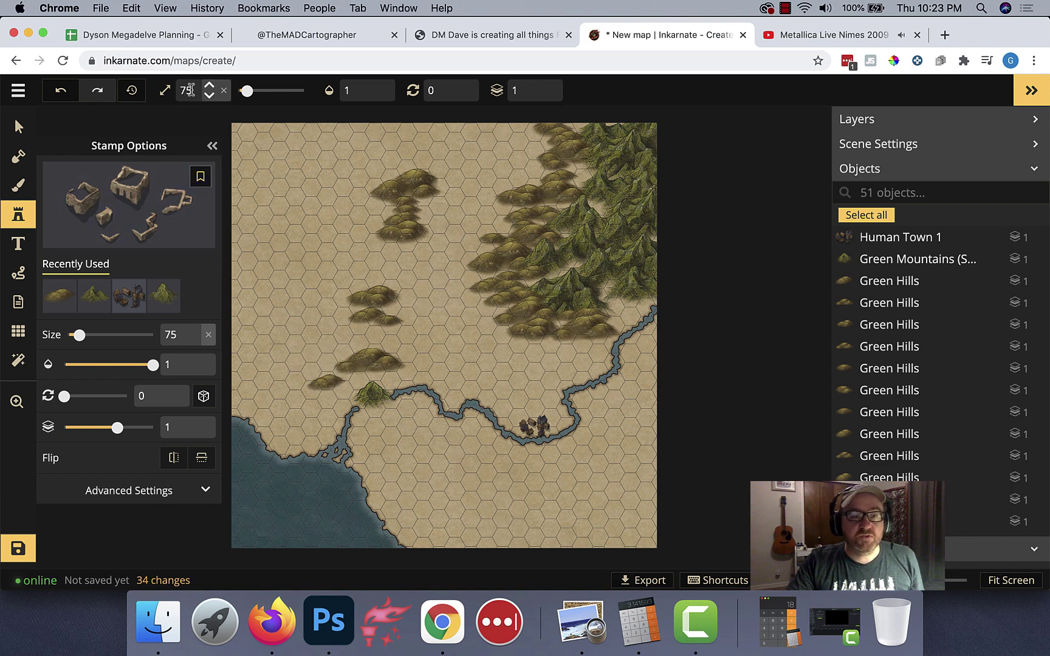
click(169, 90)
text(25)
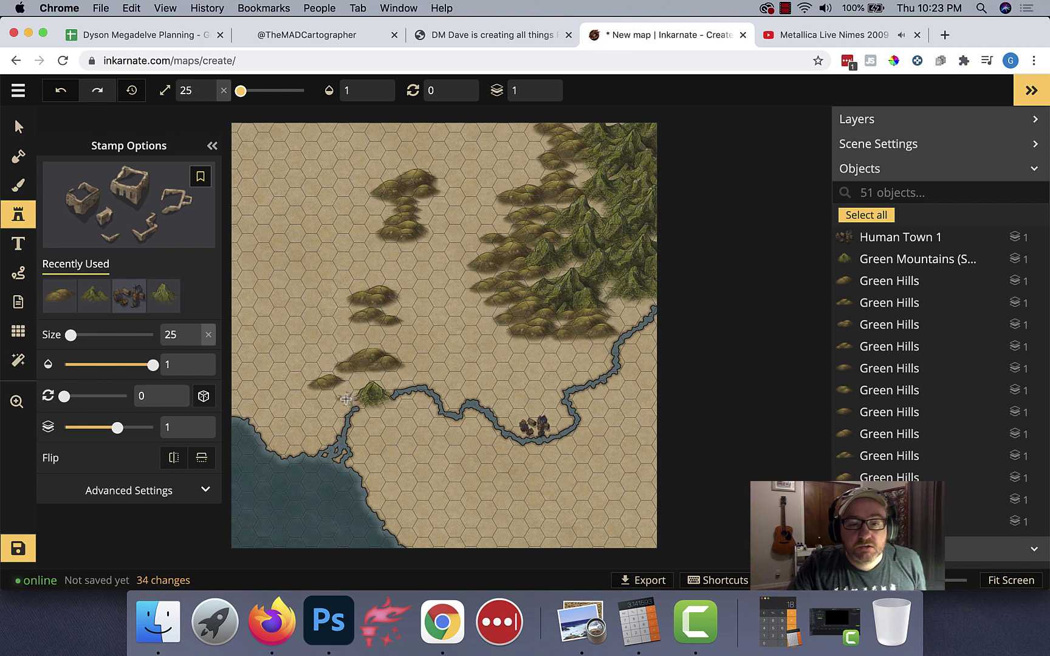
click(346, 399)
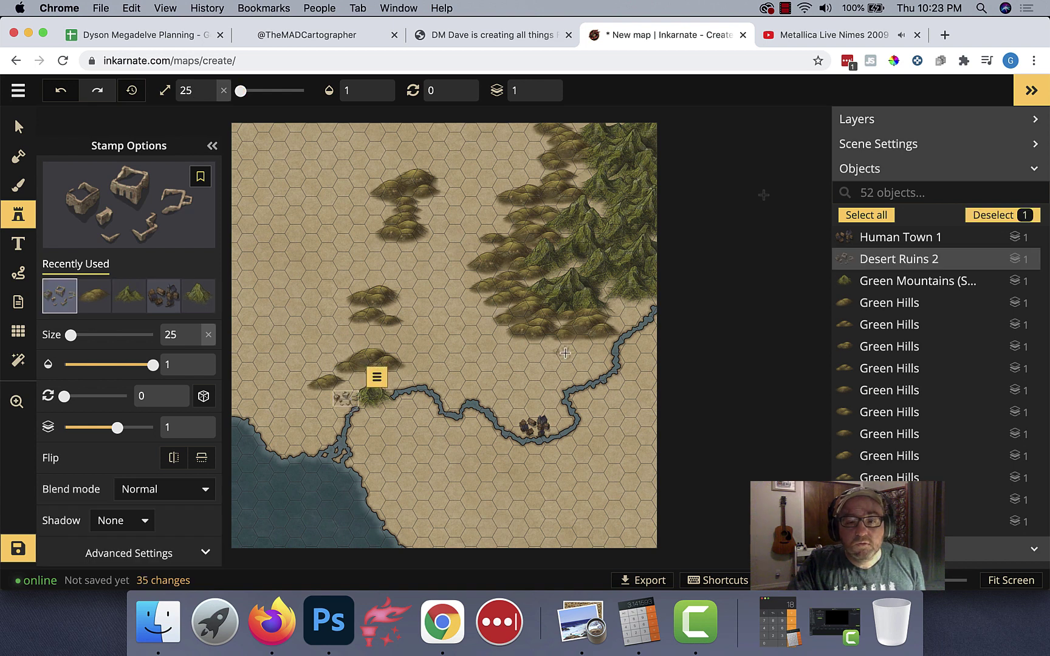